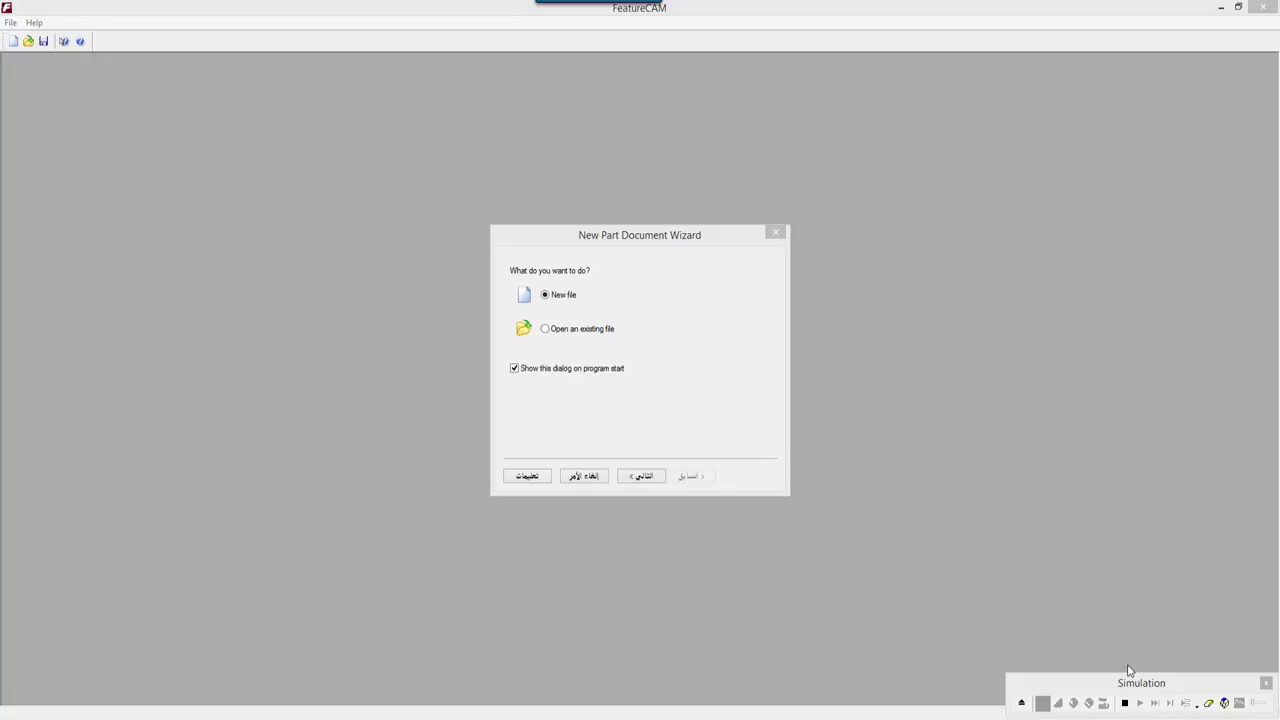
Create a new Milling Setup part file with millimetres as the unit of measure.
{"action": "mouse_move", "coordinate": [822, 690]}
{"action": "left_click", "coordinate": [638, 476]}
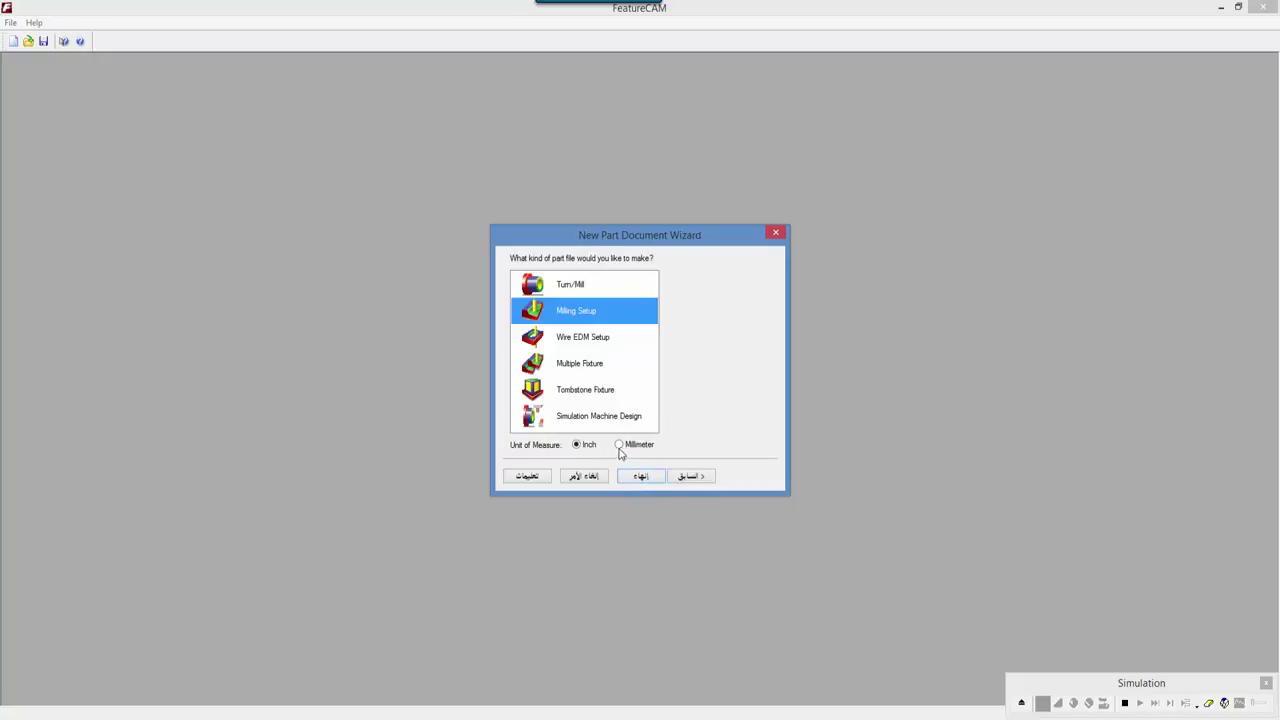
{"action": "left_click", "coordinate": [621, 446]}
{"action": "left_click", "coordinate": [641, 477]}
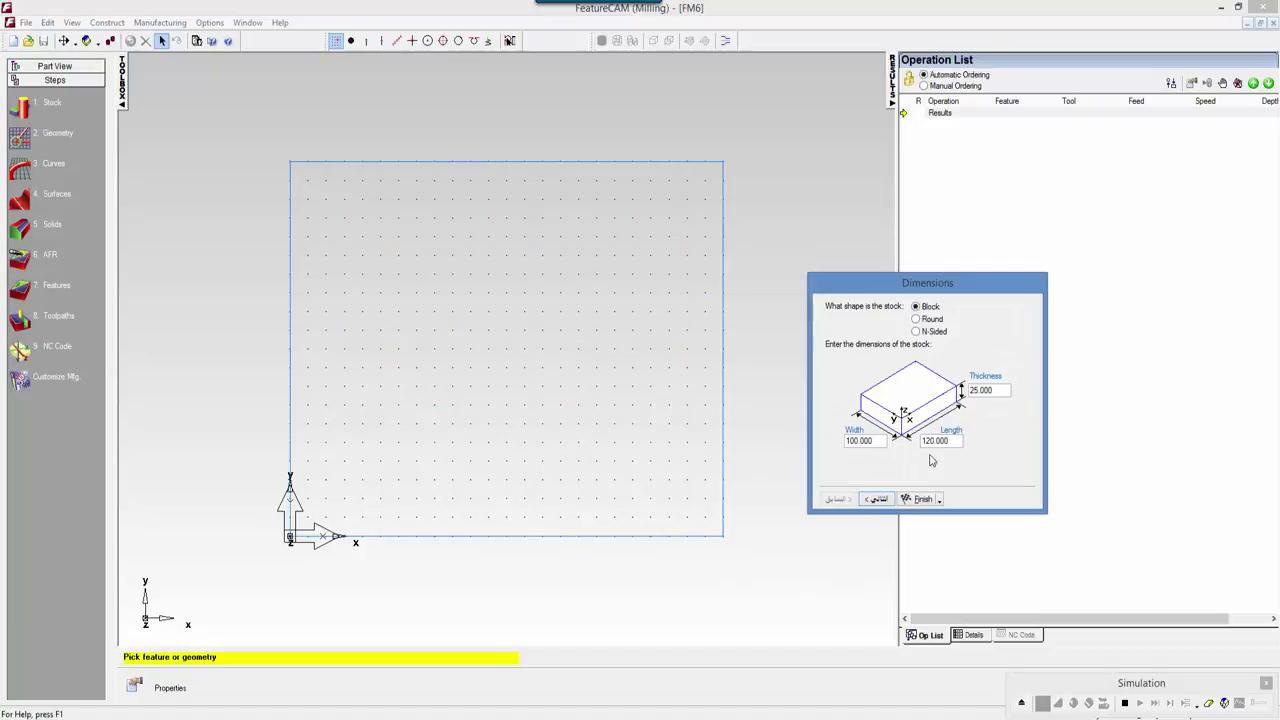
Define the stock as an aluminum block 120 mm long, 100 mm wide and 25 mm thick.
{"action": "left_click", "coordinate": [873, 443]}
{"action": "left_click", "coordinate": [881, 500]}
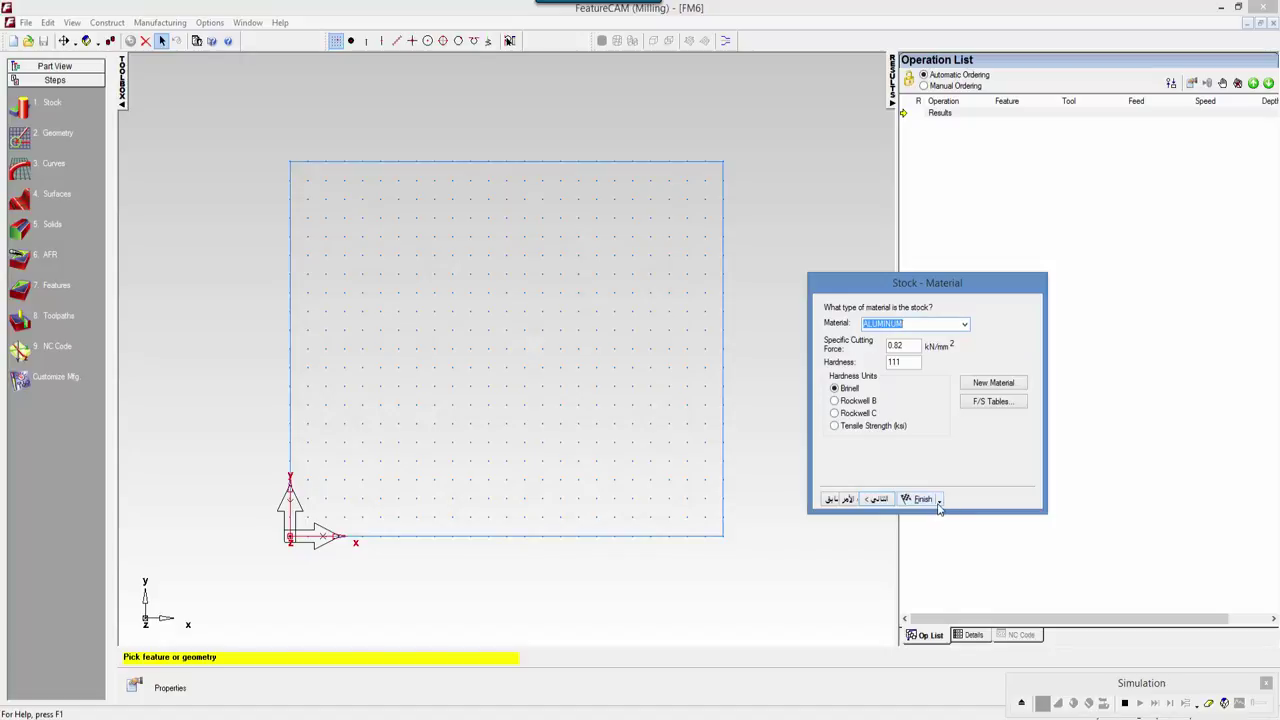
{"action": "left_click", "coordinate": [922, 501]}
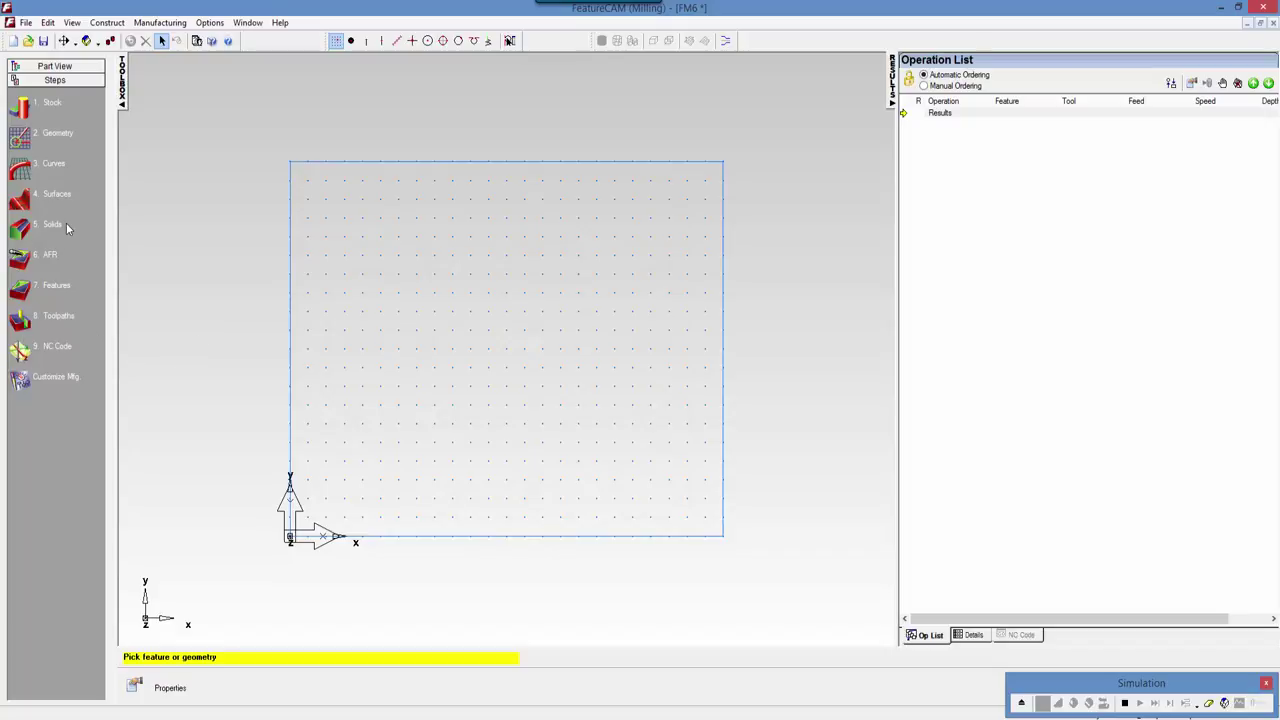
Draw a circle of radius 7 mm centred at X 30, Y 40 using the radius-and-center constructor.
{"action": "left_click", "coordinate": [29, 146]}
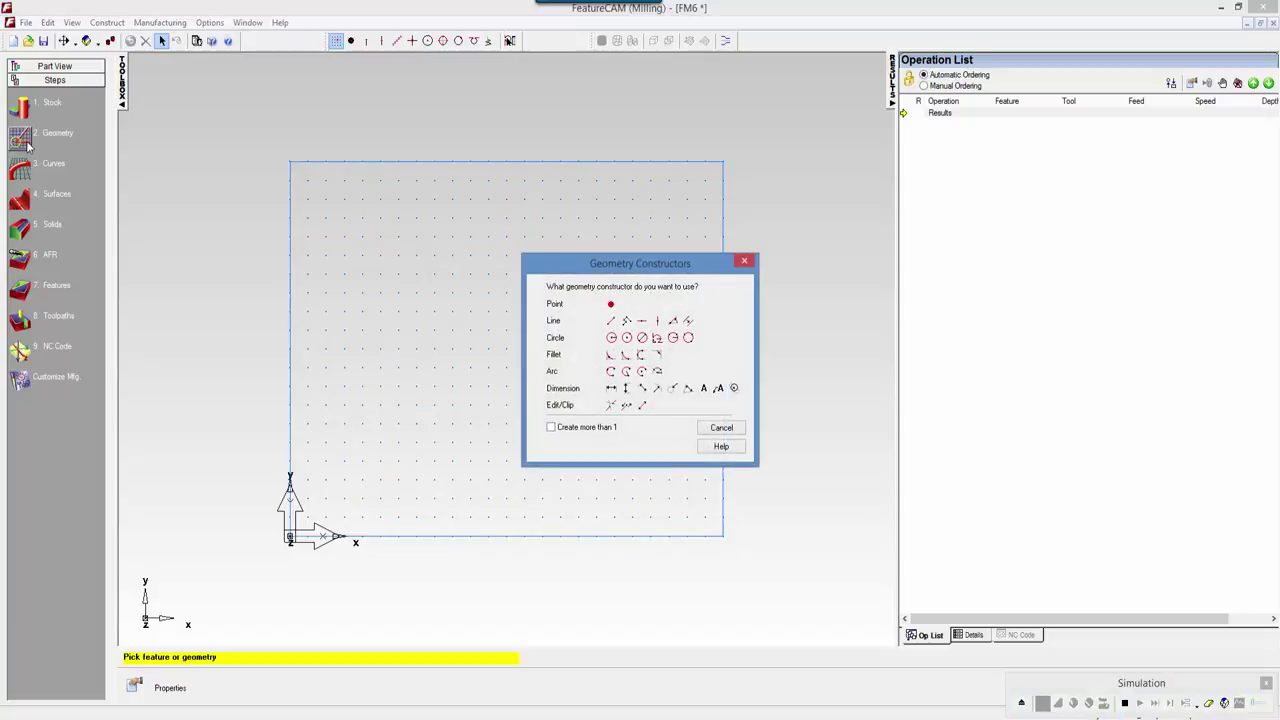
{"action": "left_click", "coordinate": [611, 338]}
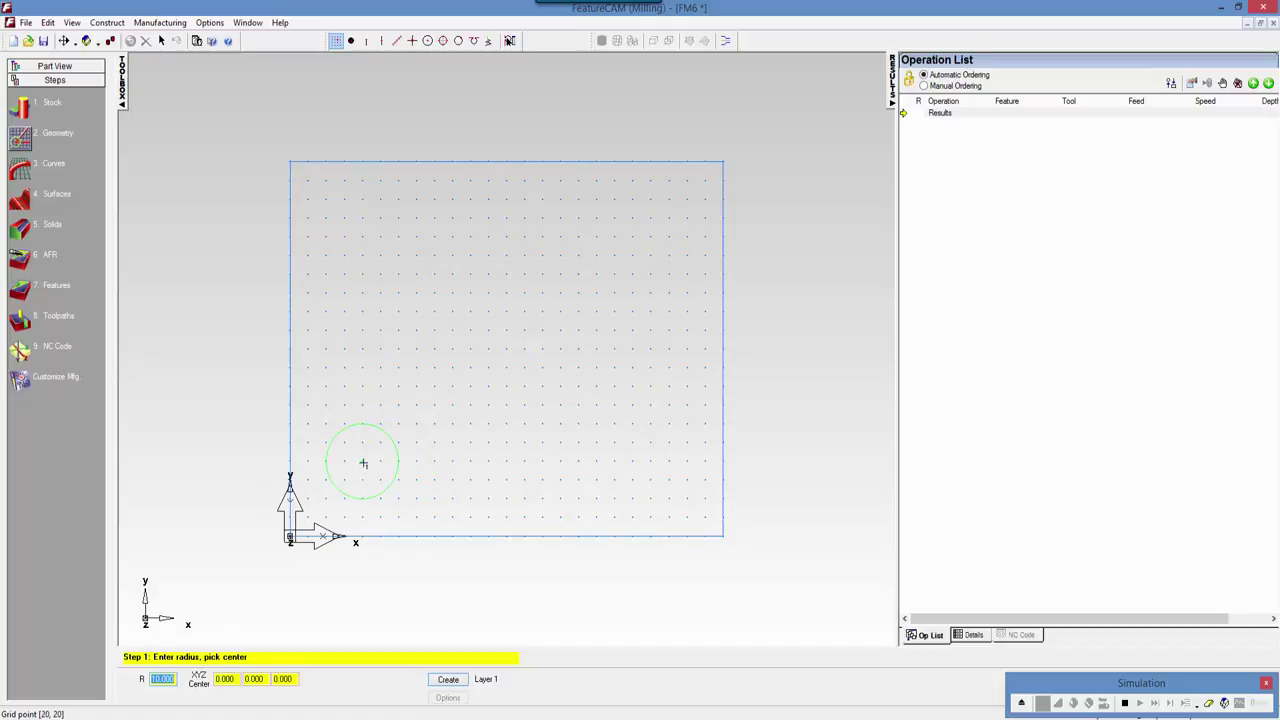
{"action": "type", "text": "7"}
{"action": "key", "text": "Tab"}
{"action": "type", "text": "30"}
{"action": "key", "text": "Tab"}
{"action": "type", "text": "40"}
{"action": "key", "text": "Return"}
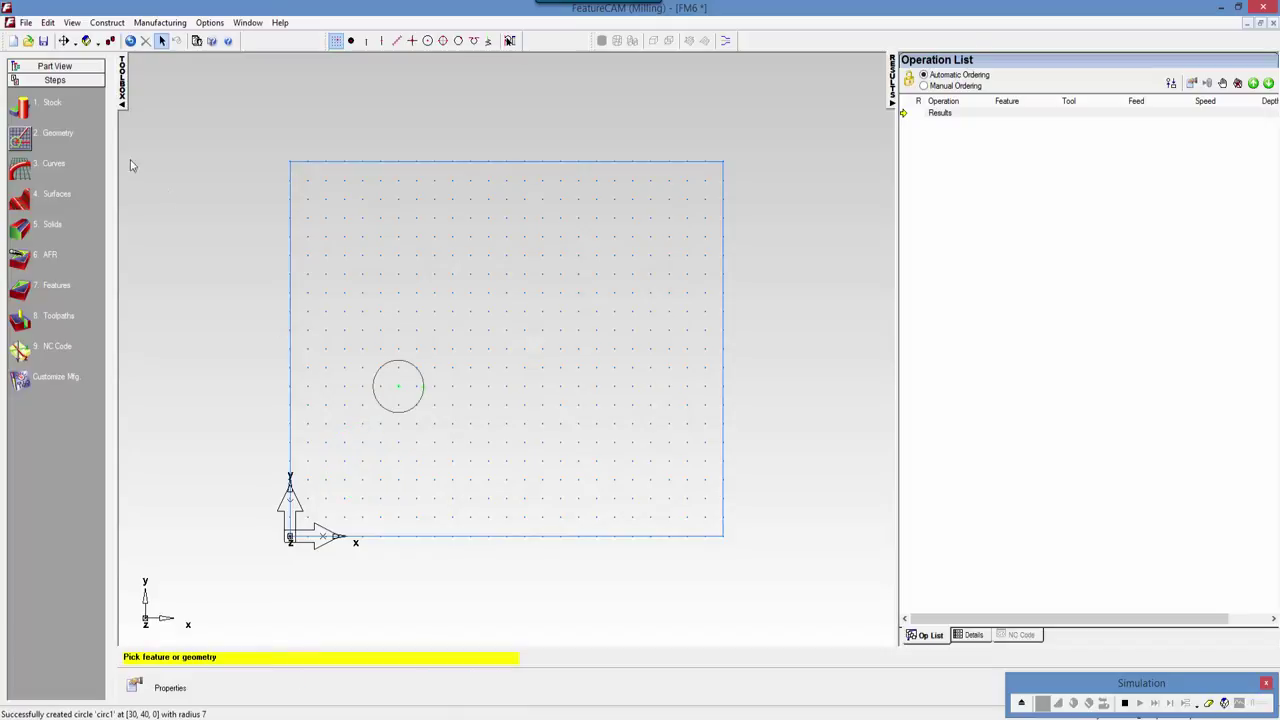
Turn on creating more than one object and draw a 7 mm radius circle centred at X 90, Y 40.
{"action": "left_click", "coordinate": [22, 140]}
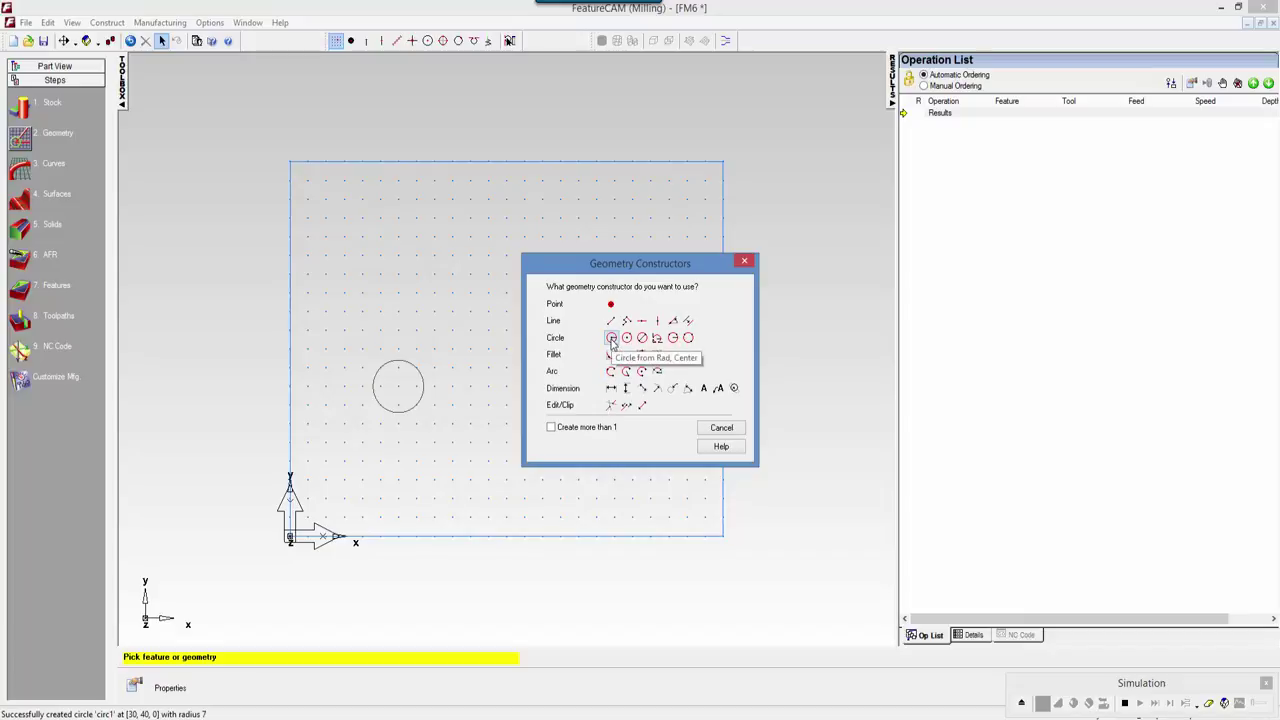
{"action": "left_click", "coordinate": [551, 427]}
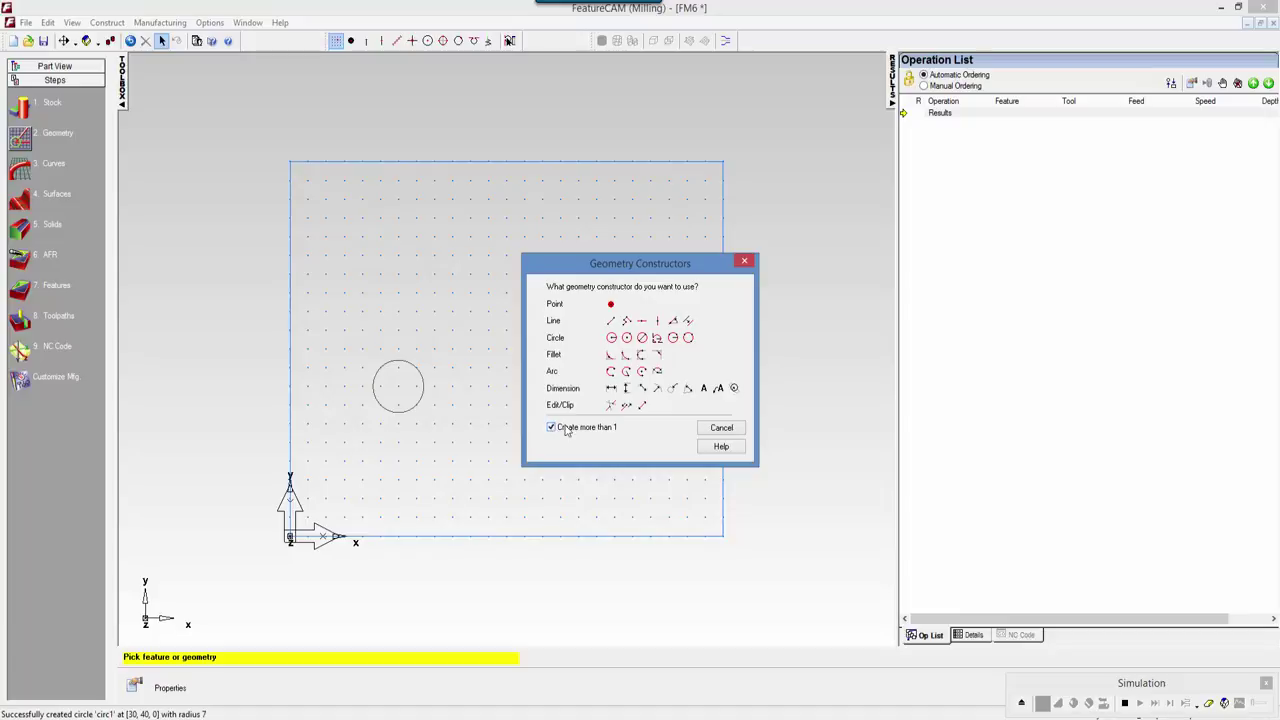
{"action": "left_click", "coordinate": [610, 338]}
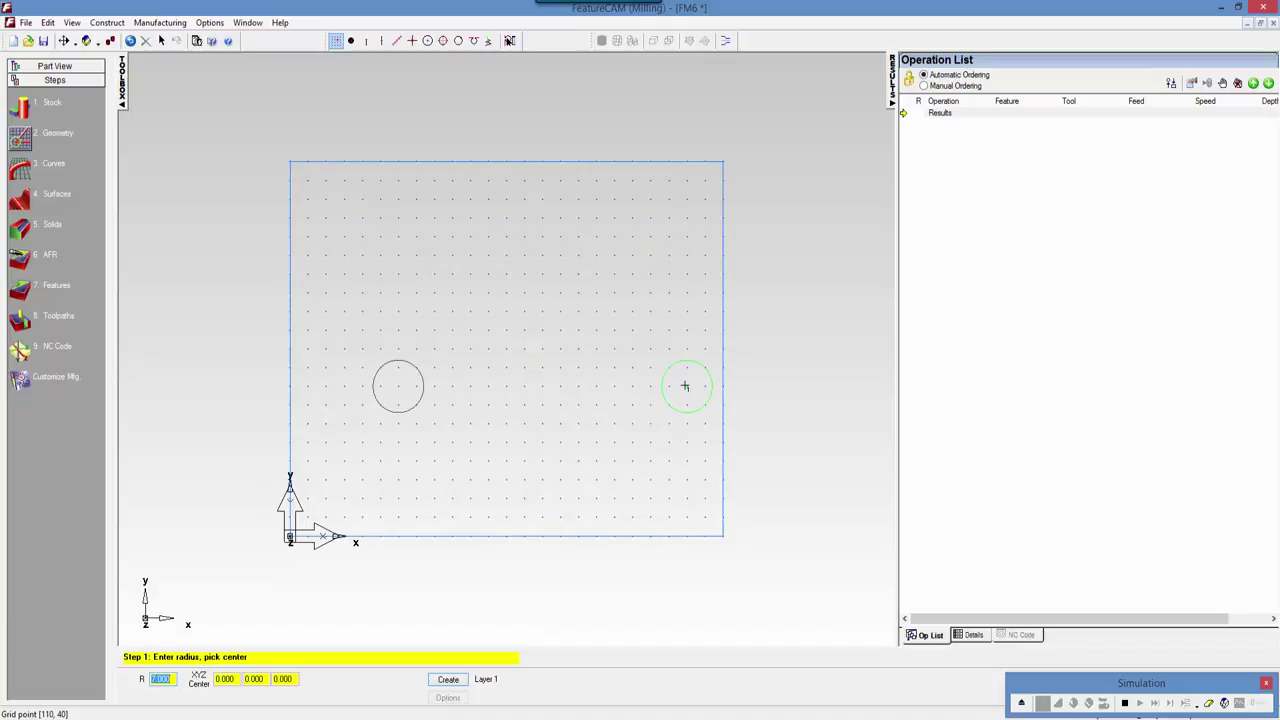
{"action": "key", "text": "Tab"}
{"action": "type", "text": "90"}
{"action": "key", "text": "Tab"}
{"action": "type", "text": "40"}
{"action": "key", "text": "Return"}
Add another 7 mm radius circle centred at X 90, Y 60.
{"action": "key", "text": "Tab"}
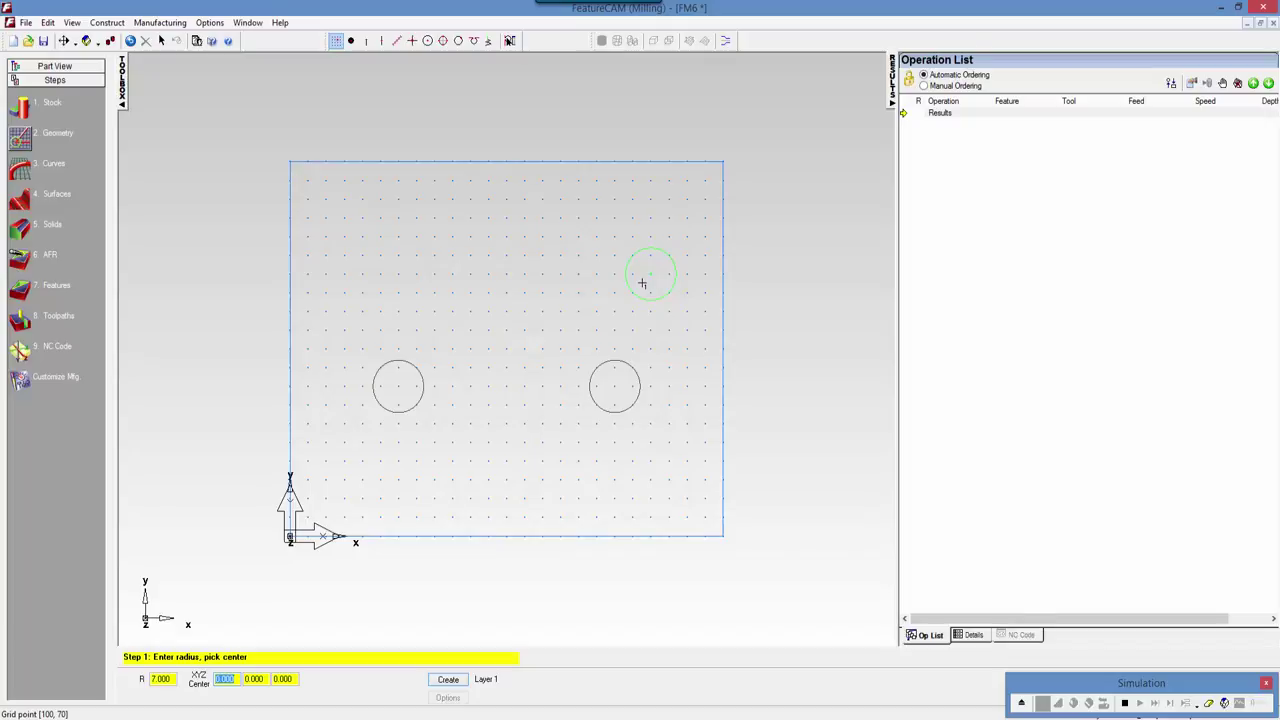
{"action": "type", "text": "5"}
{"action": "key", "text": "Tab"}
{"action": "type", "text": "60"}
{"action": "key", "text": "Return"}
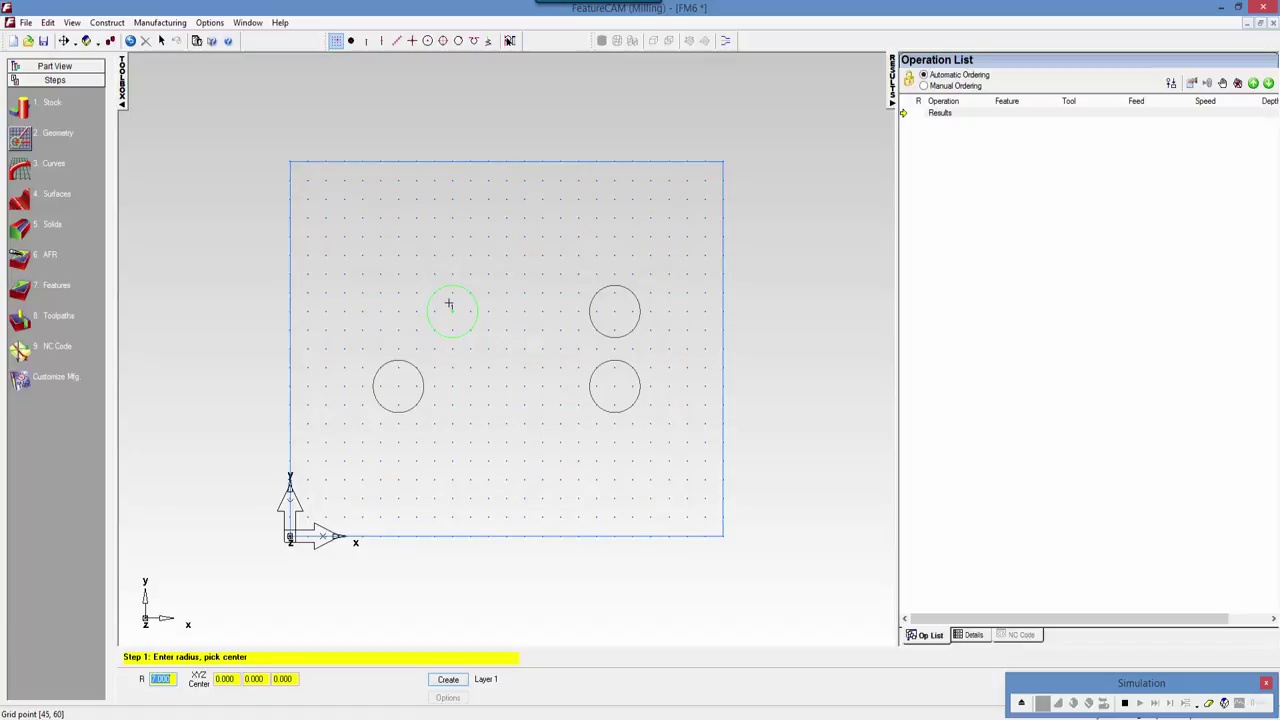
Add a fourth 7 mm radius circle centred at X 30, Y 60 and end circle creation.
{"action": "key", "text": "Tab"}
{"action": "type", "text": "30"}
{"action": "key", "text": "Tab"}
{"action": "type", "text": "60"}
{"action": "key", "text": "Return"}
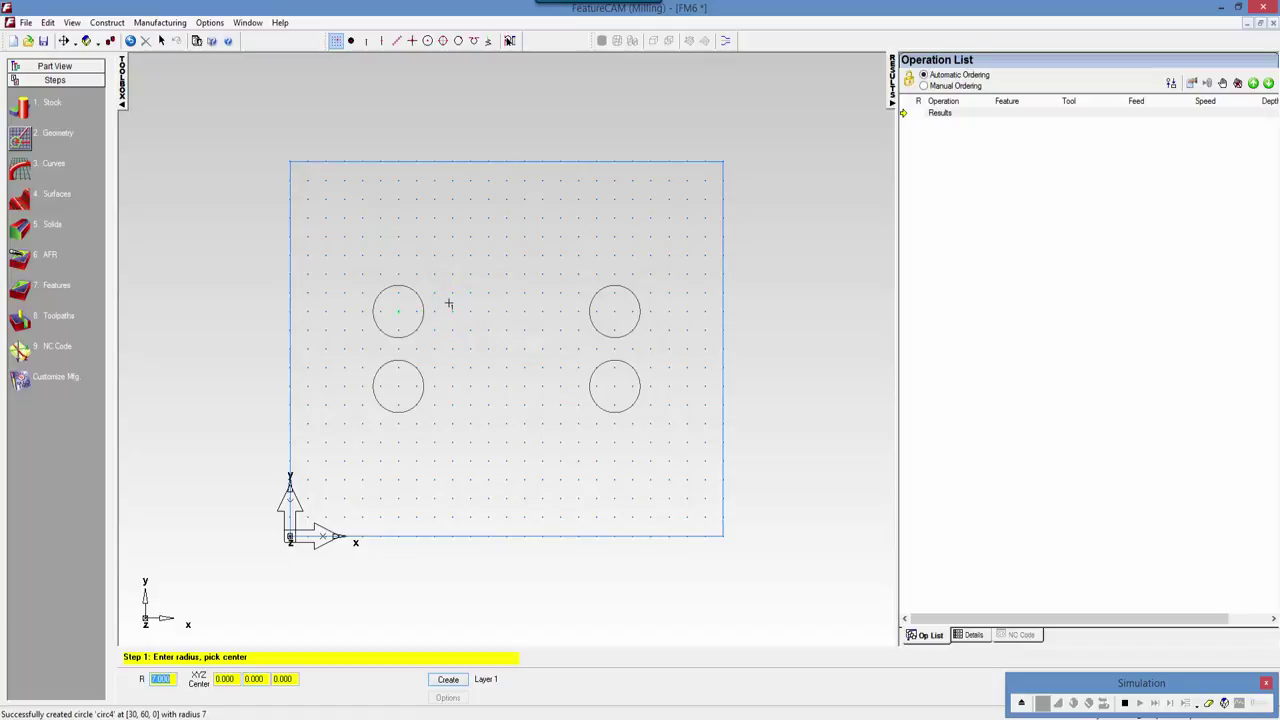
{"action": "key", "text": "Escape"}
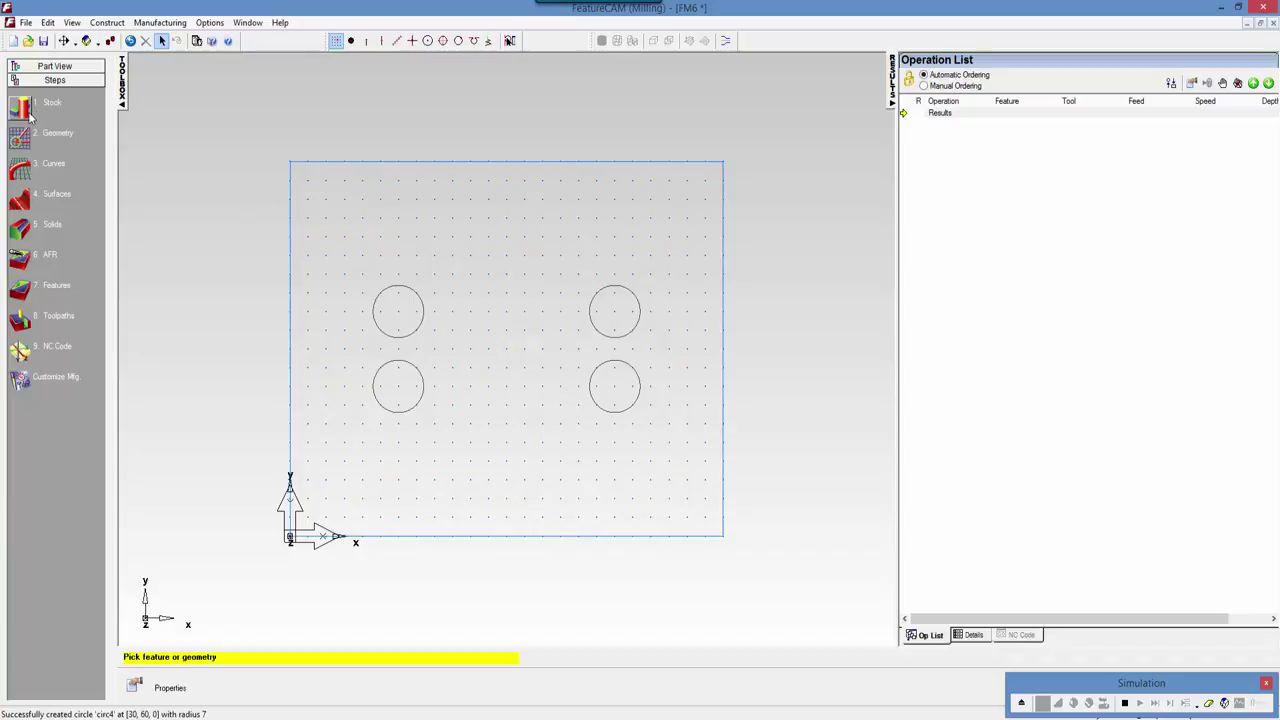
With quadrant snapping enabled, draw lines joining the facing quadrants of the two upper circles and of the two right-hand circles.
{"action": "left_click", "coordinate": [20, 137]}
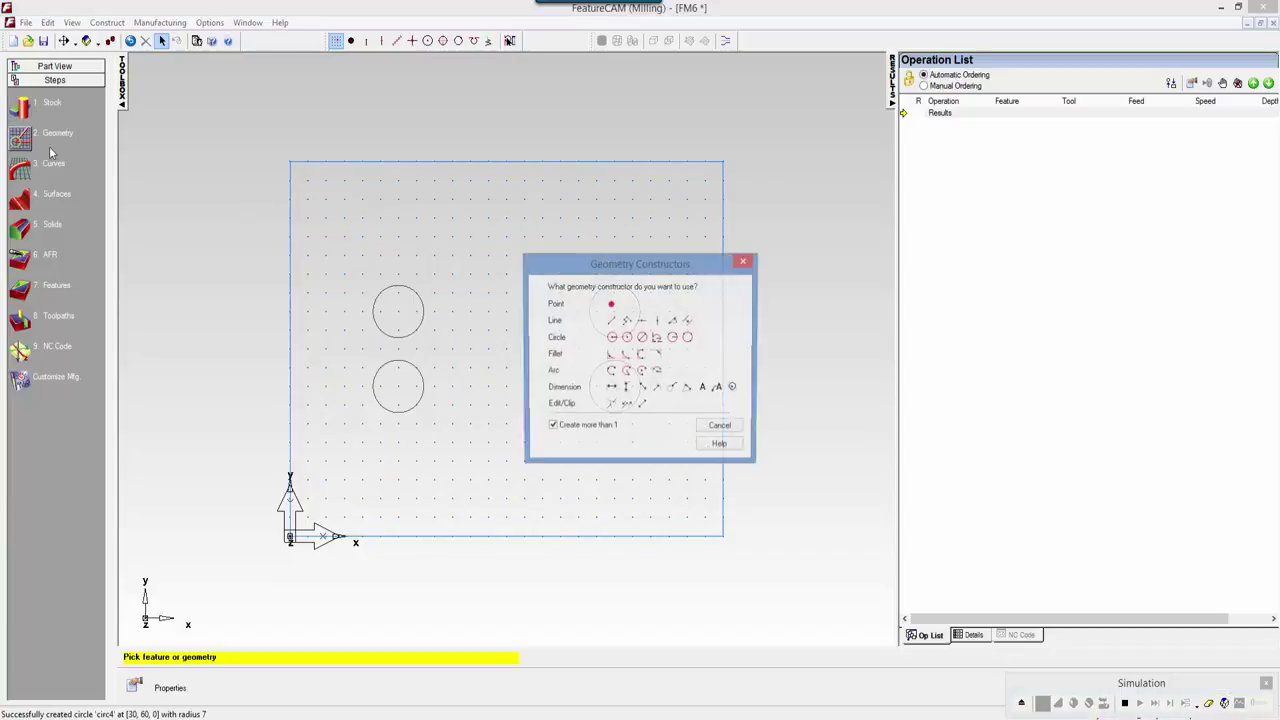
{"action": "left_click", "coordinate": [611, 322]}
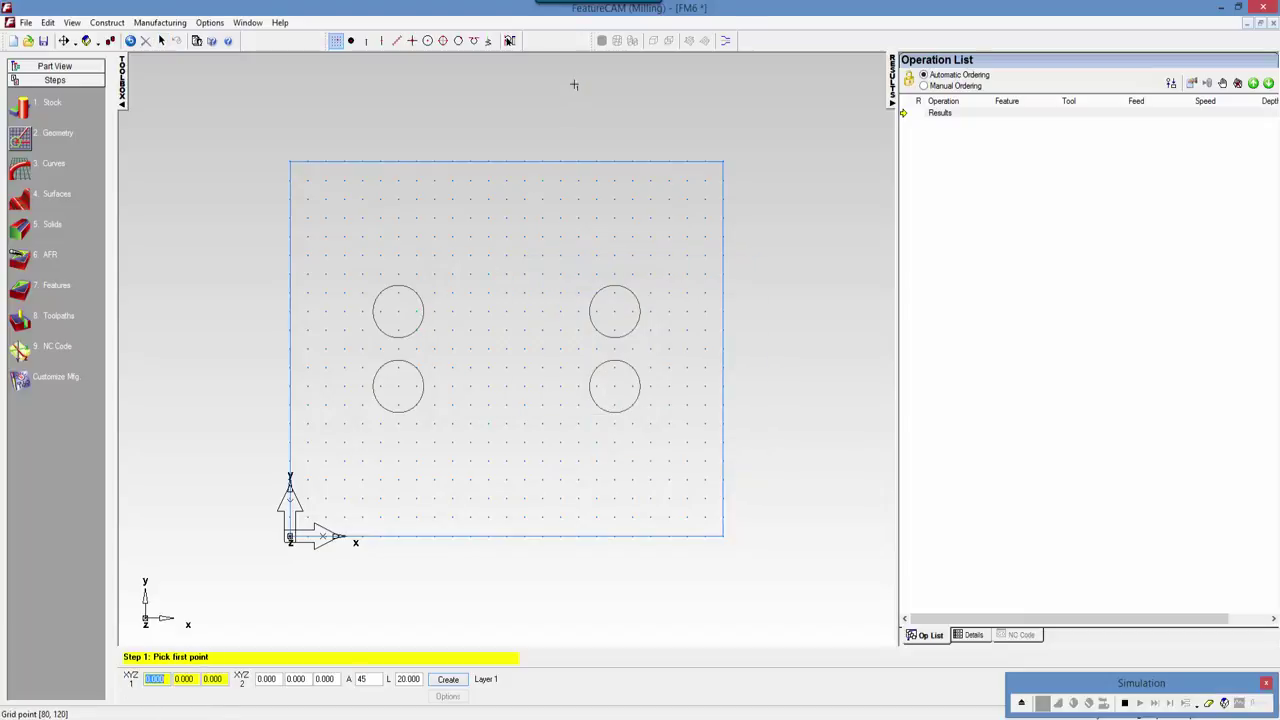
{"action": "left_click", "coordinate": [443, 41]}
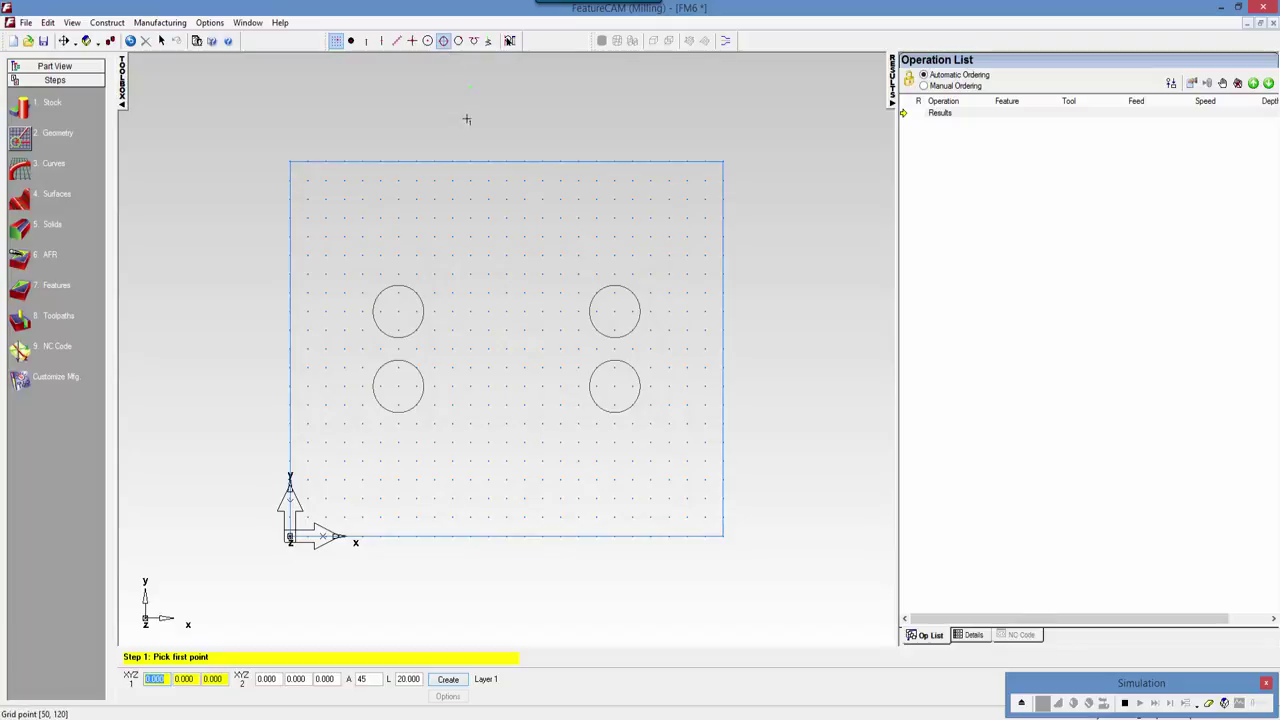
{"action": "left_click", "coordinate": [424, 313]}
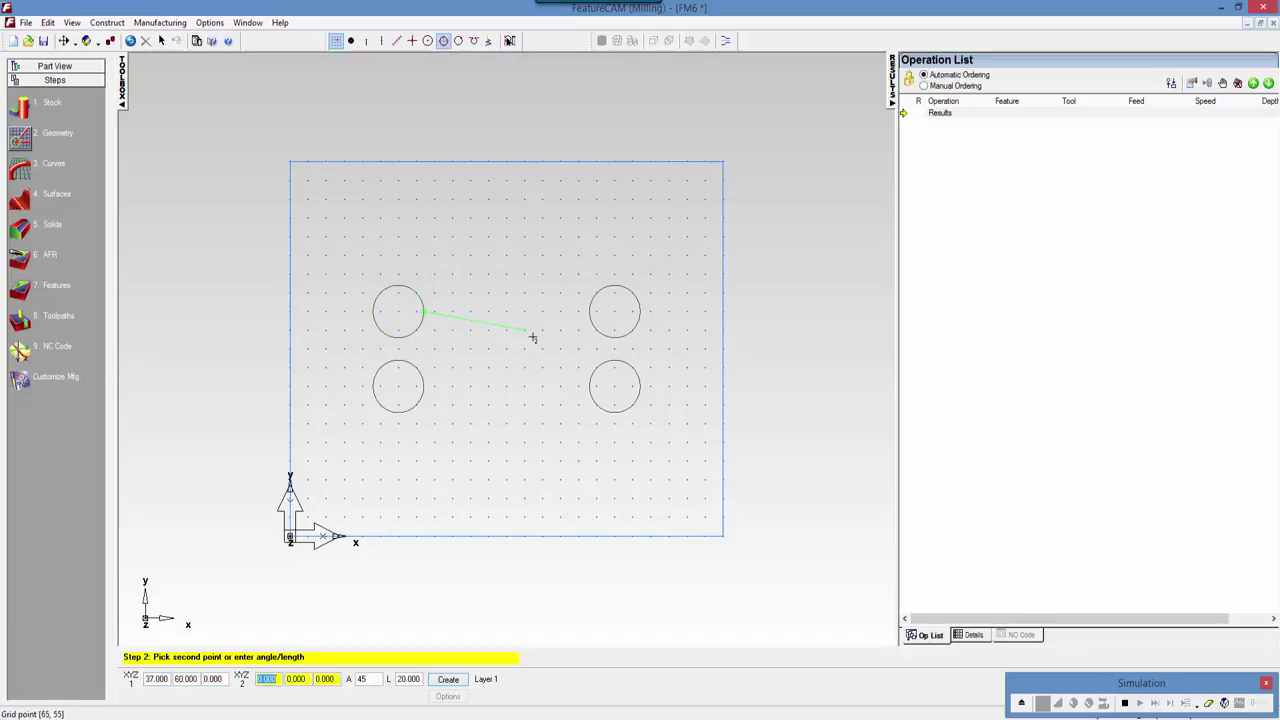
{"action": "left_click", "coordinate": [589, 314]}
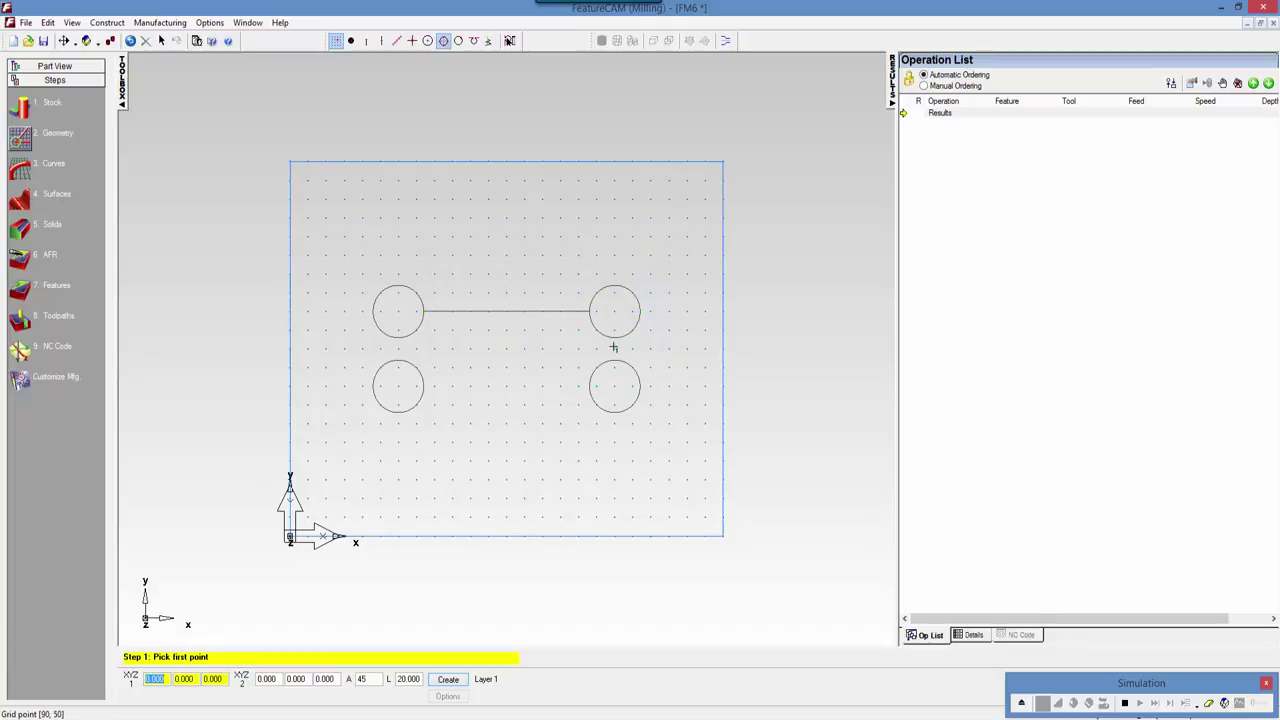
{"action": "left_click", "coordinate": [615, 340]}
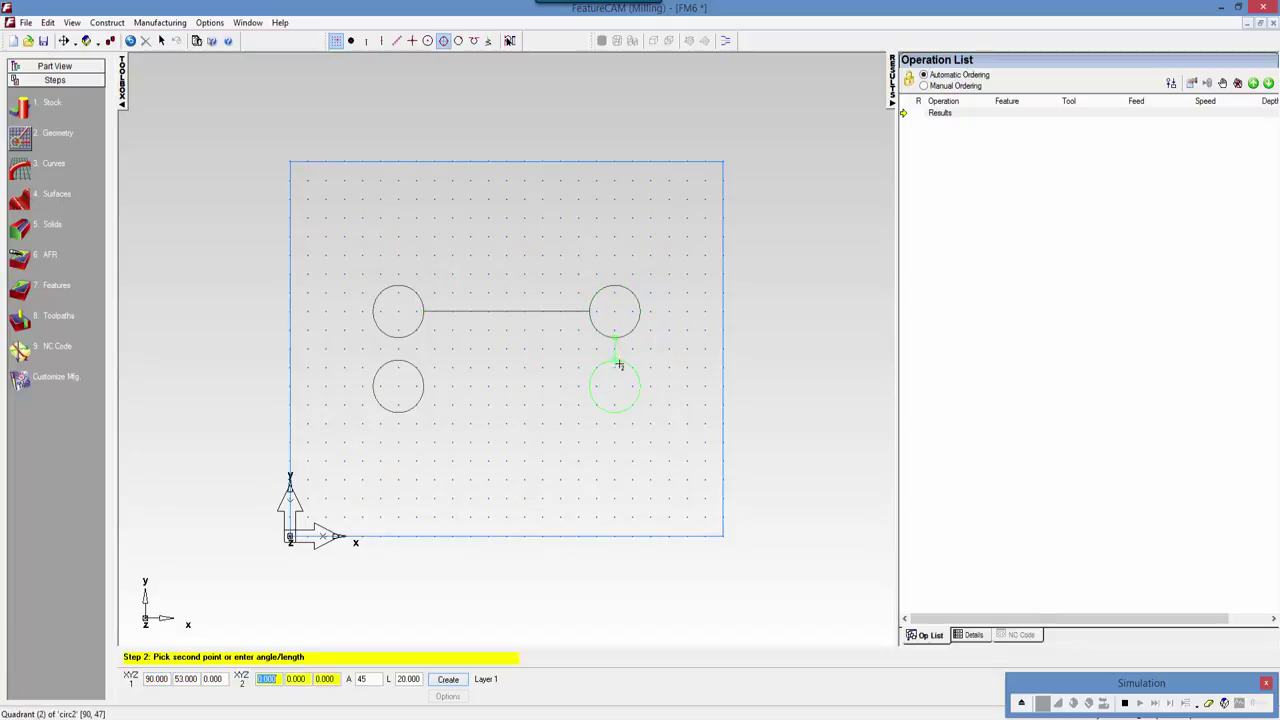
{"action": "left_click", "coordinate": [613, 360]}
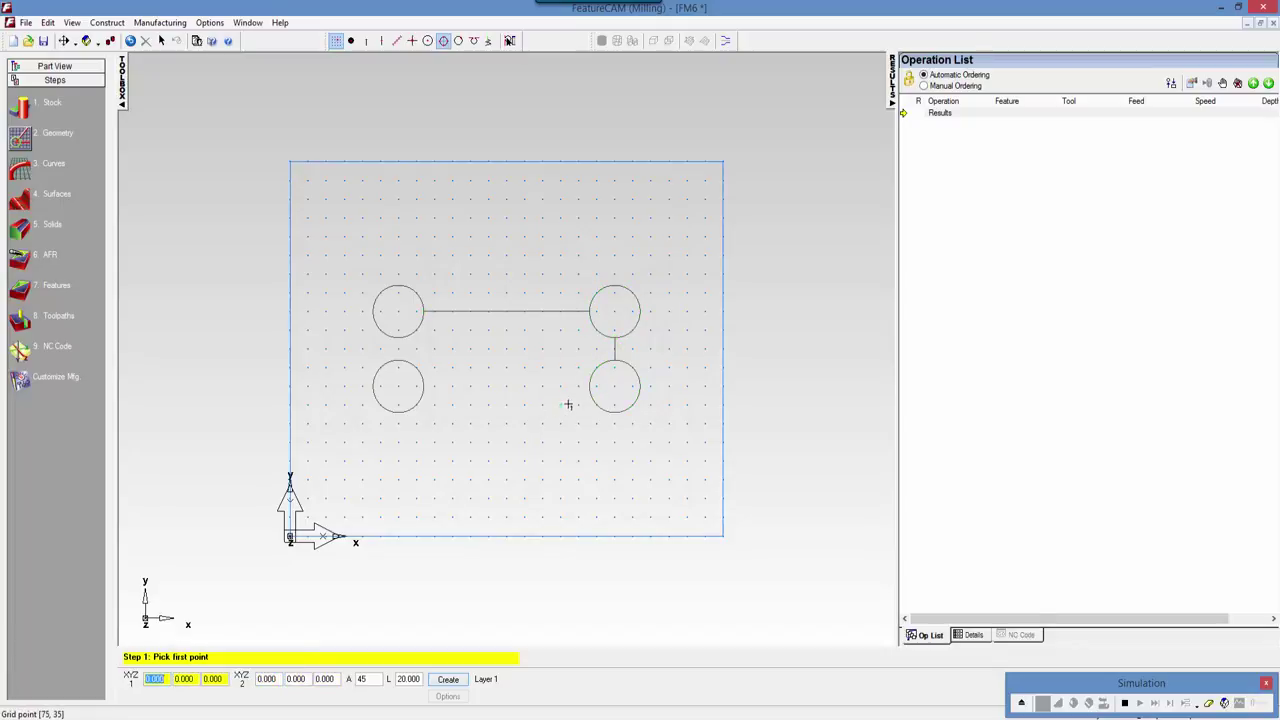
Draw lines joining the facing quadrants of the two lower circles and of the two left-hand circles.
{"action": "left_click", "coordinate": [590, 389]}
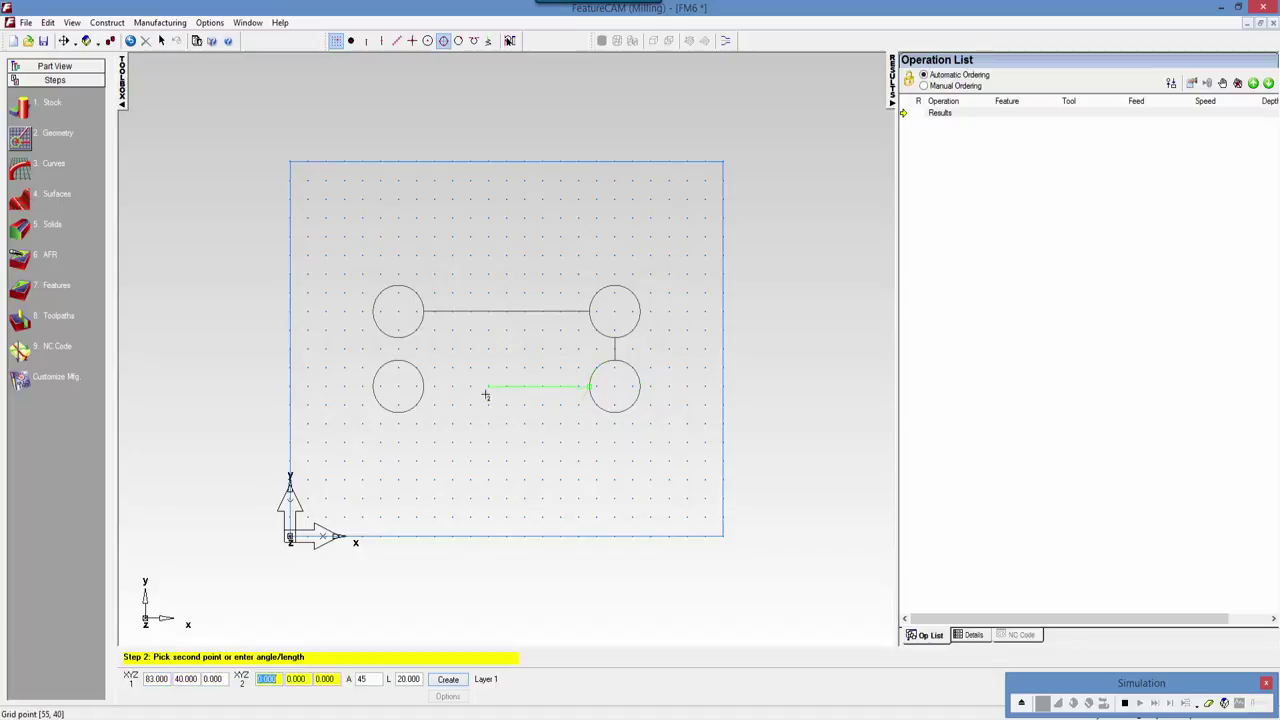
{"action": "left_click", "coordinate": [423, 388]}
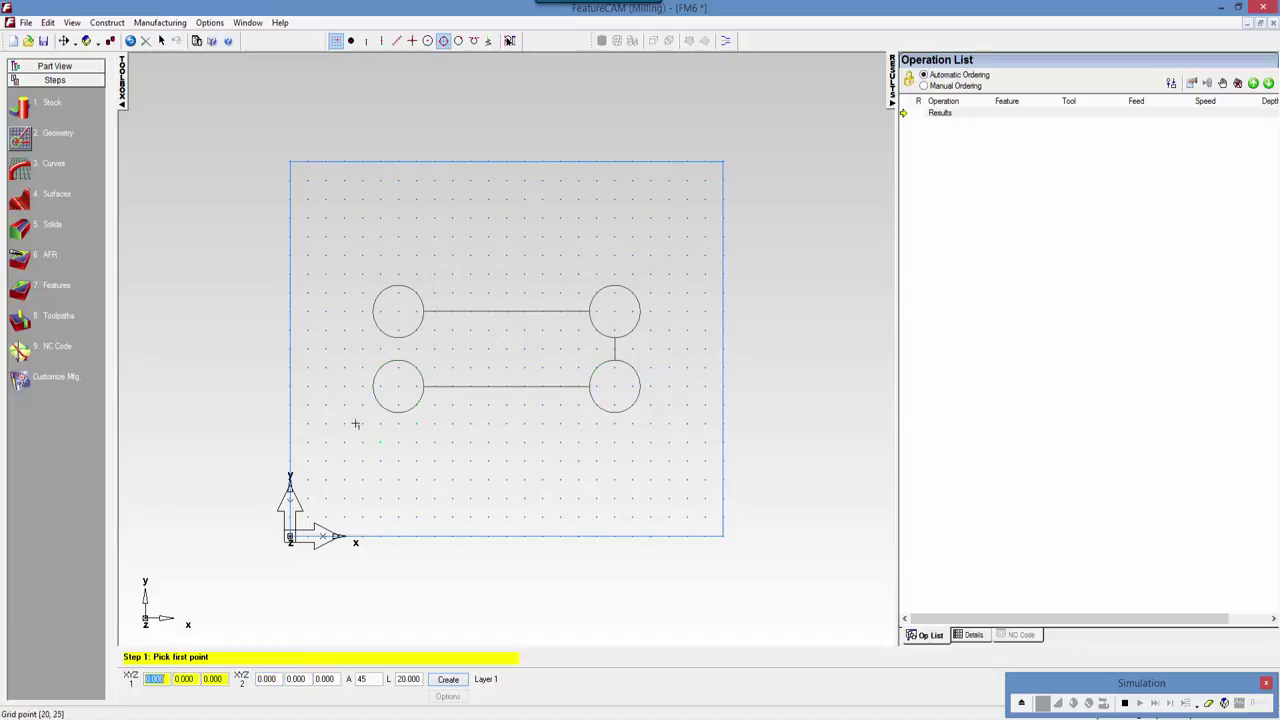
{"action": "left_click", "coordinate": [397, 339]}
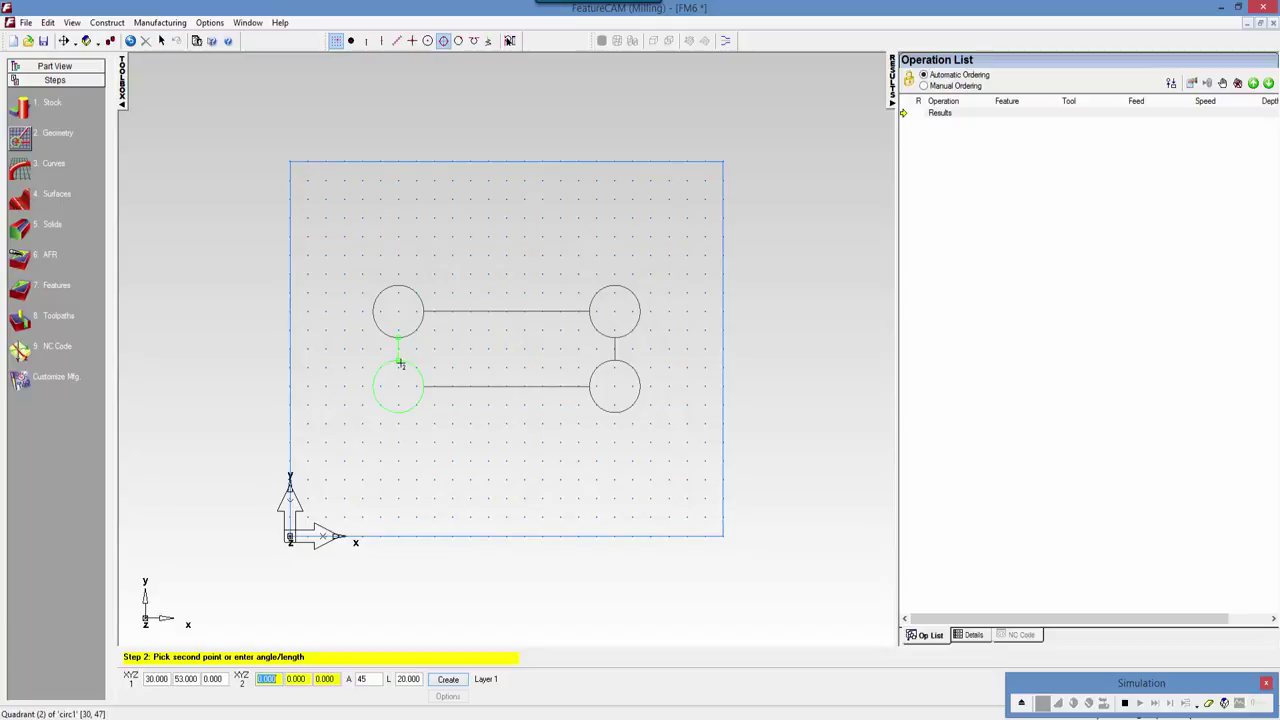
{"action": "left_click", "coordinate": [398, 360]}
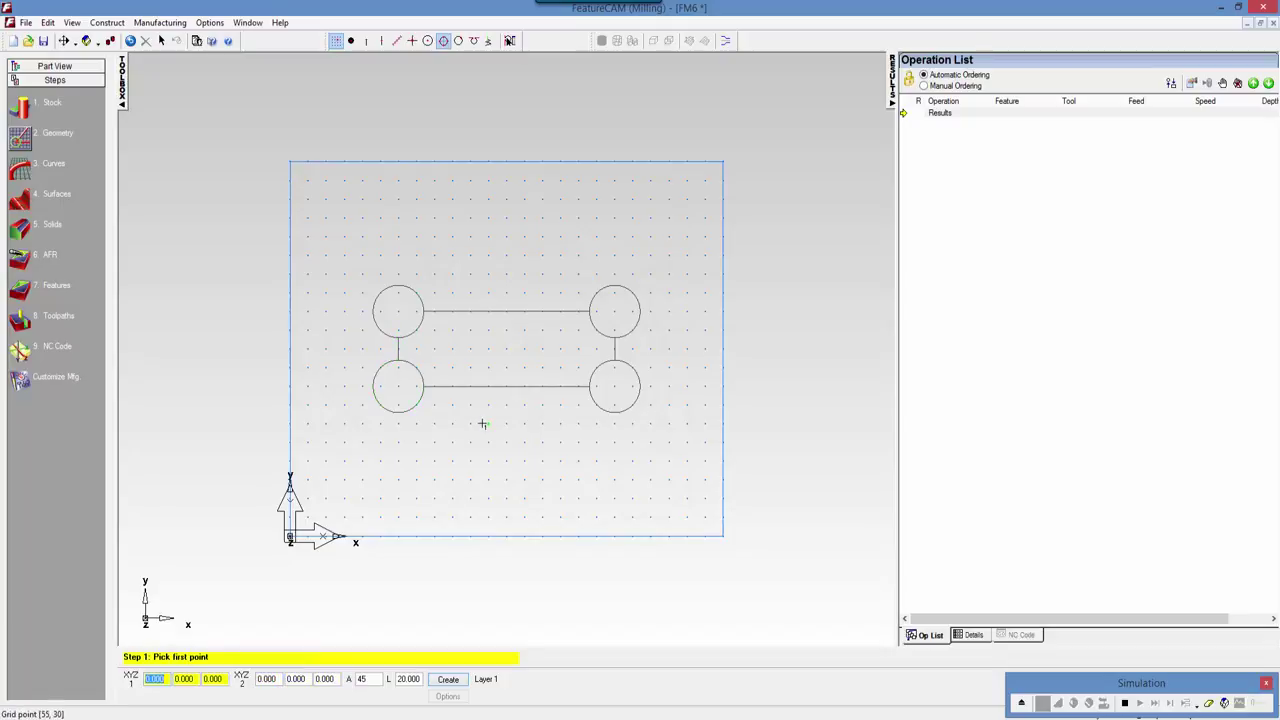
{"action": "key", "text": "Escape"}
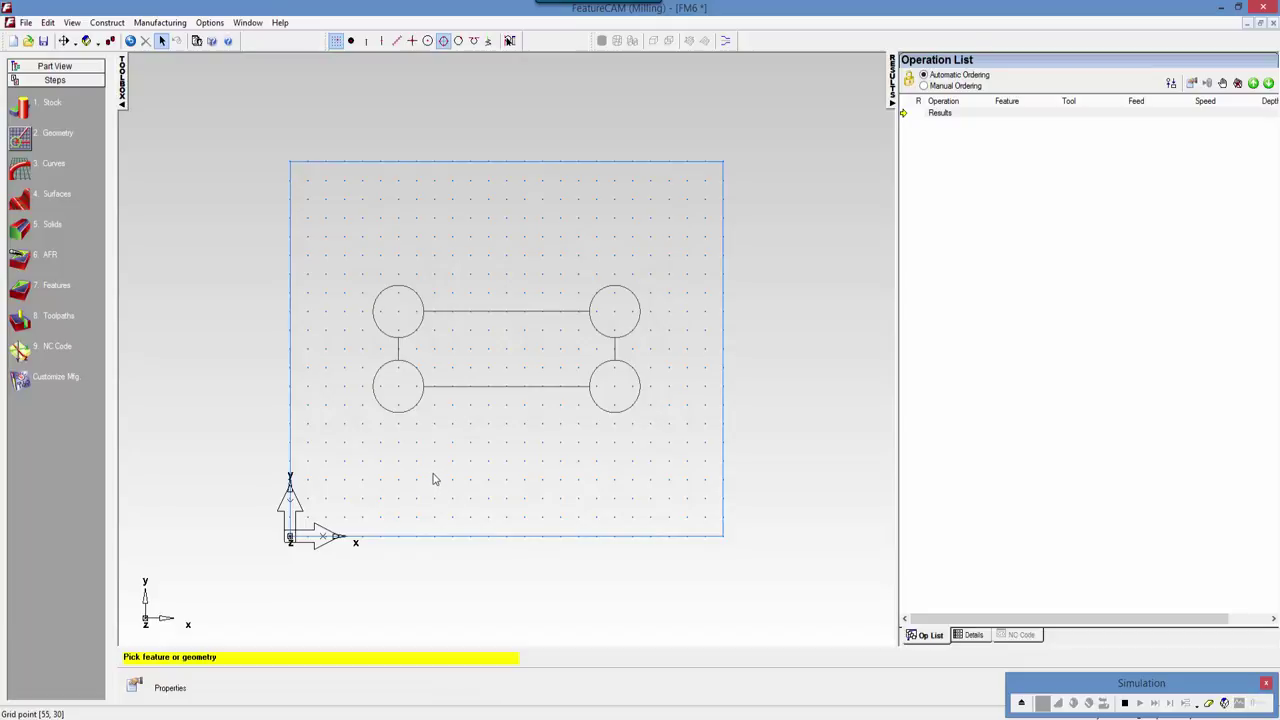
Add 5 mm radius corner fillets on the outer side of both horizontal lines where they meet the circles.
{"action": "left_click", "coordinate": [24, 142]}
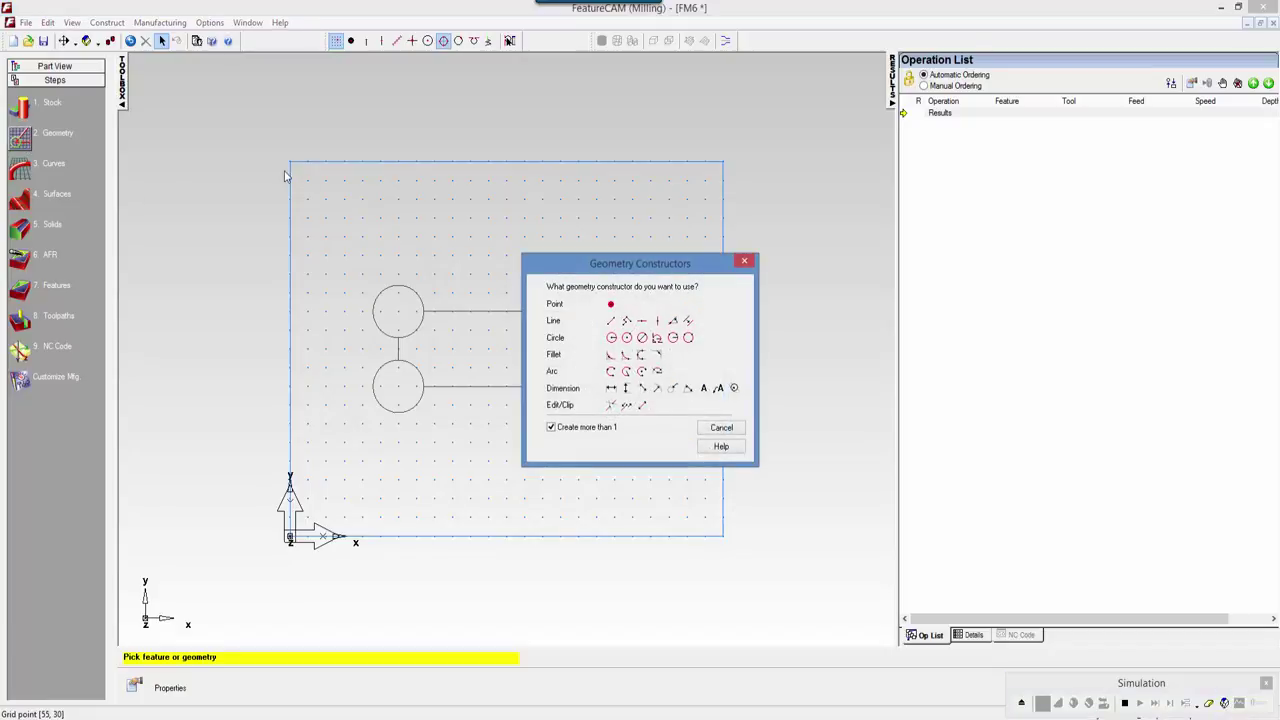
{"action": "left_click", "coordinate": [611, 358]}
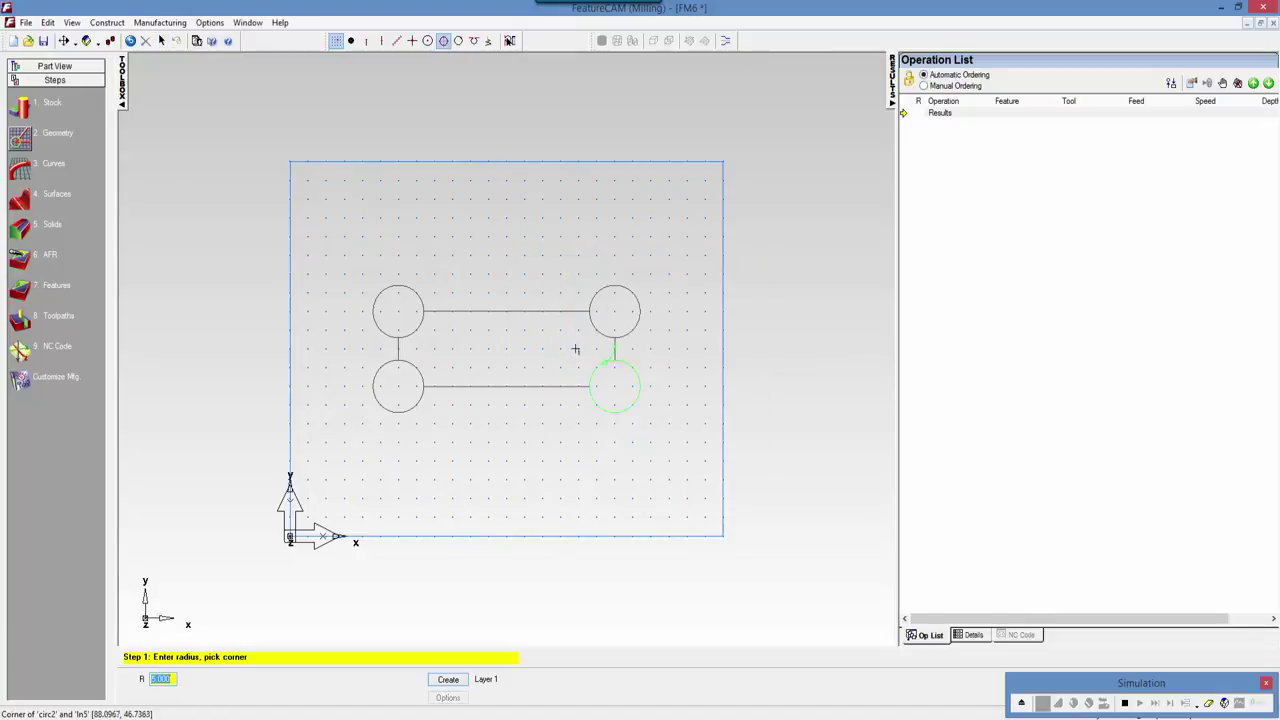
{"action": "left_click", "coordinate": [430, 308]}
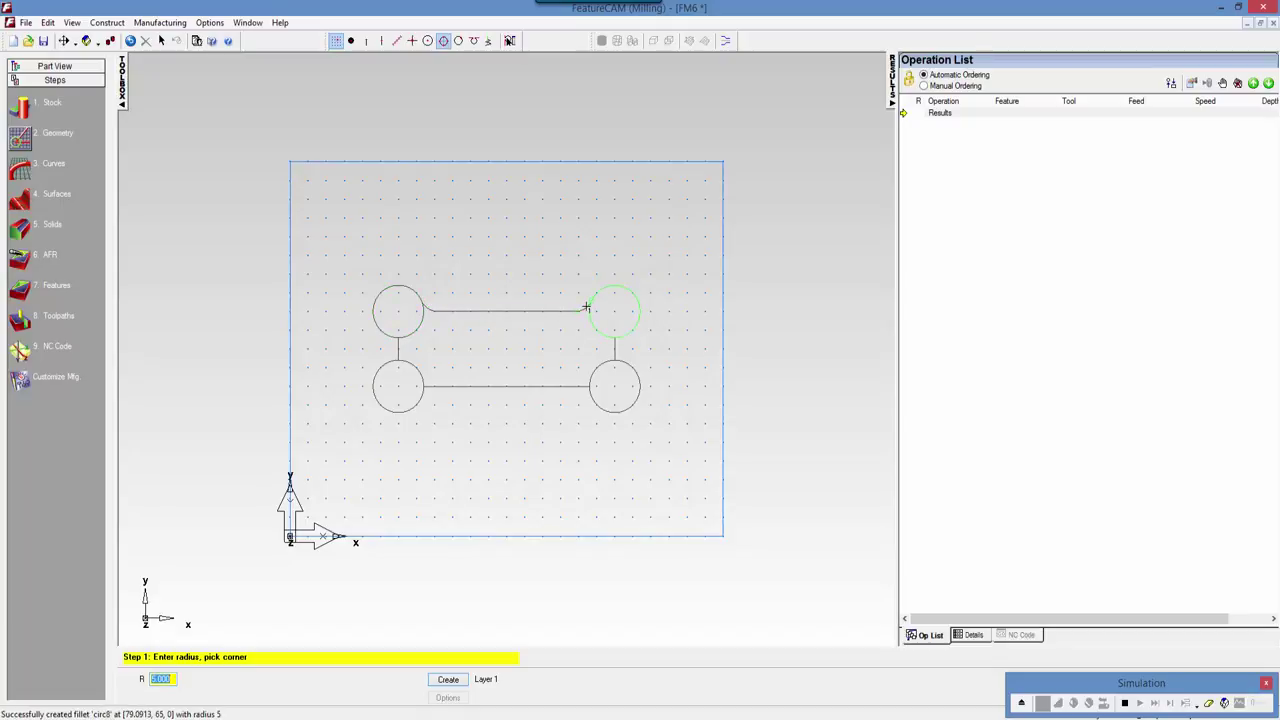
{"action": "left_click", "coordinate": [586, 308]}
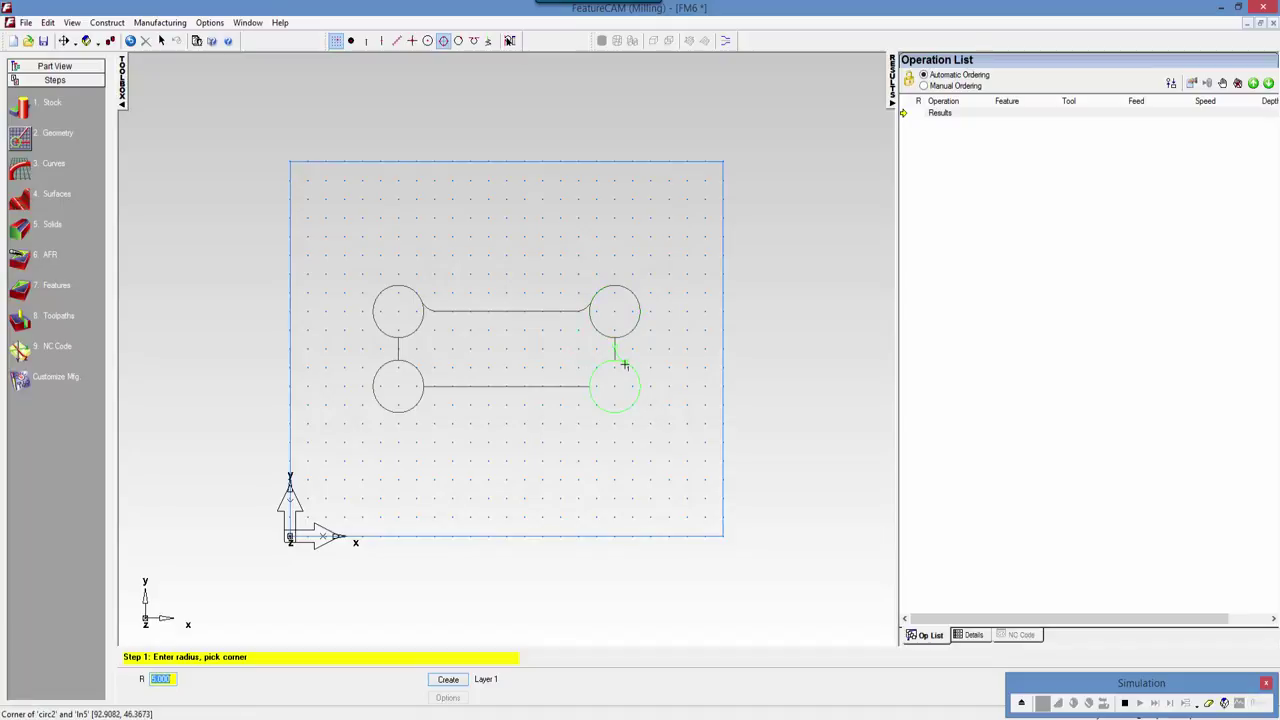
{"action": "left_click", "coordinate": [581, 398]}
{"action": "left_click", "coordinate": [425, 396]}
Add 3 mm radius fillets on the outer side of both short vertical lines where they meet the circles.
{"action": "type", "text": "3"}
{"action": "left_click", "coordinate": [393, 362]}
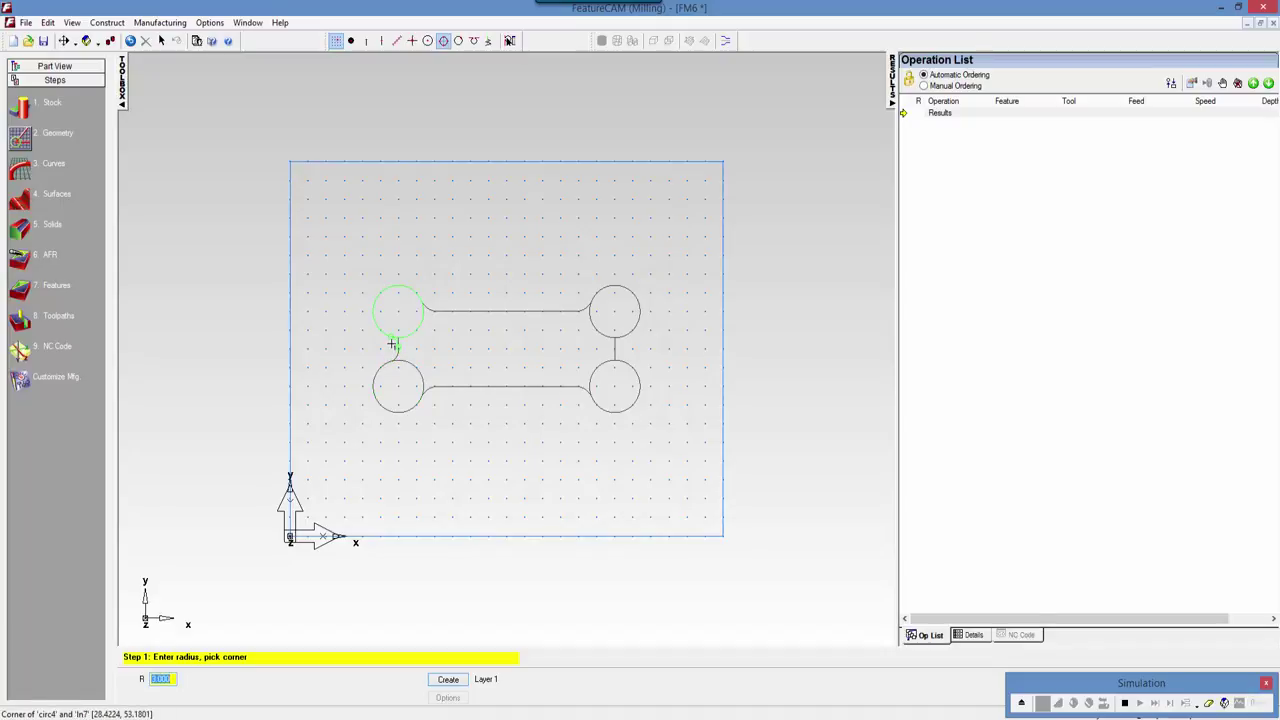
{"action": "left_click", "coordinate": [626, 357]}
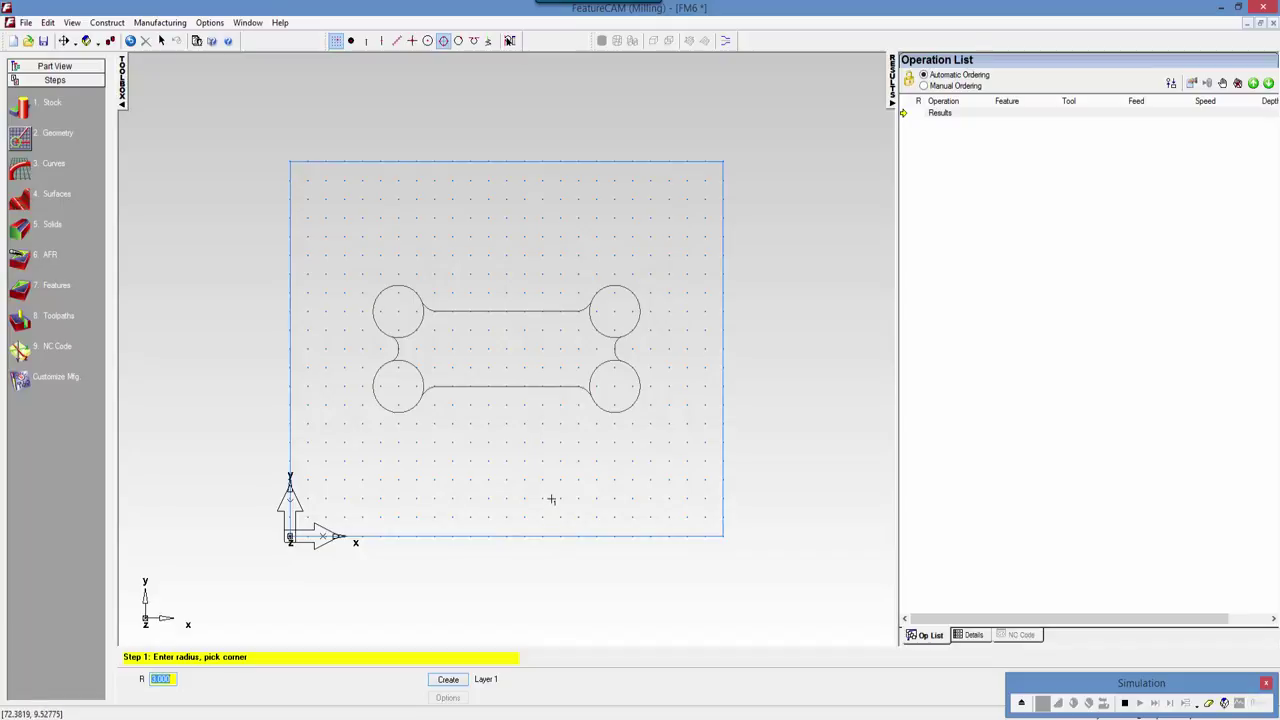
{"action": "key", "text": "Escape"}
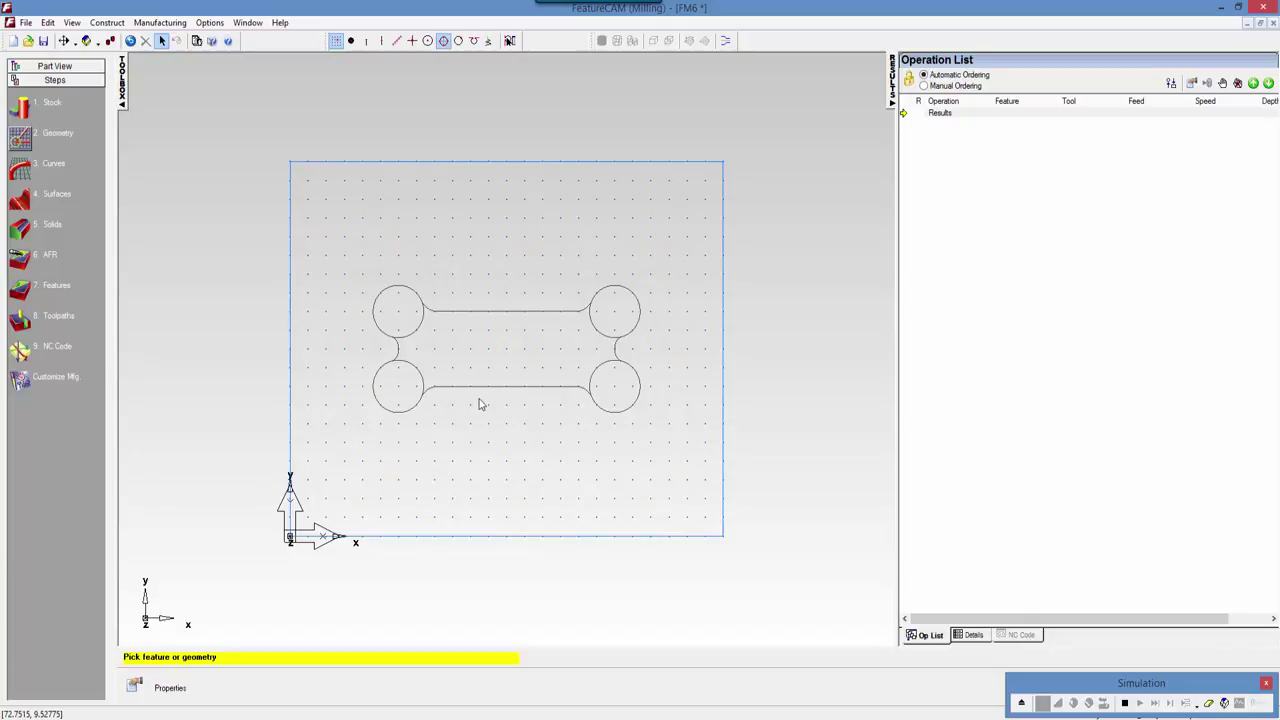
Chain the bone-shaped outline into a closed curve from its lower horizontal line and name it pocket_1.
{"action": "left_click", "coordinate": [26, 173]}
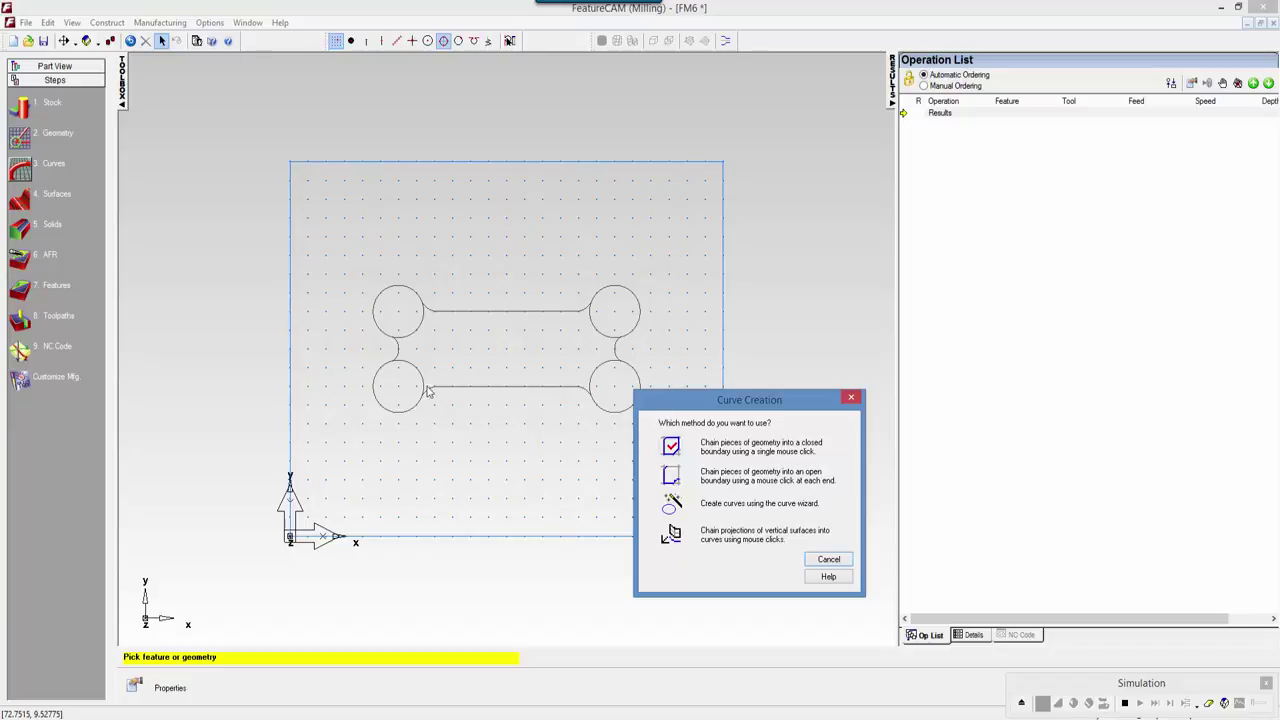
{"action": "left_click", "coordinate": [674, 450]}
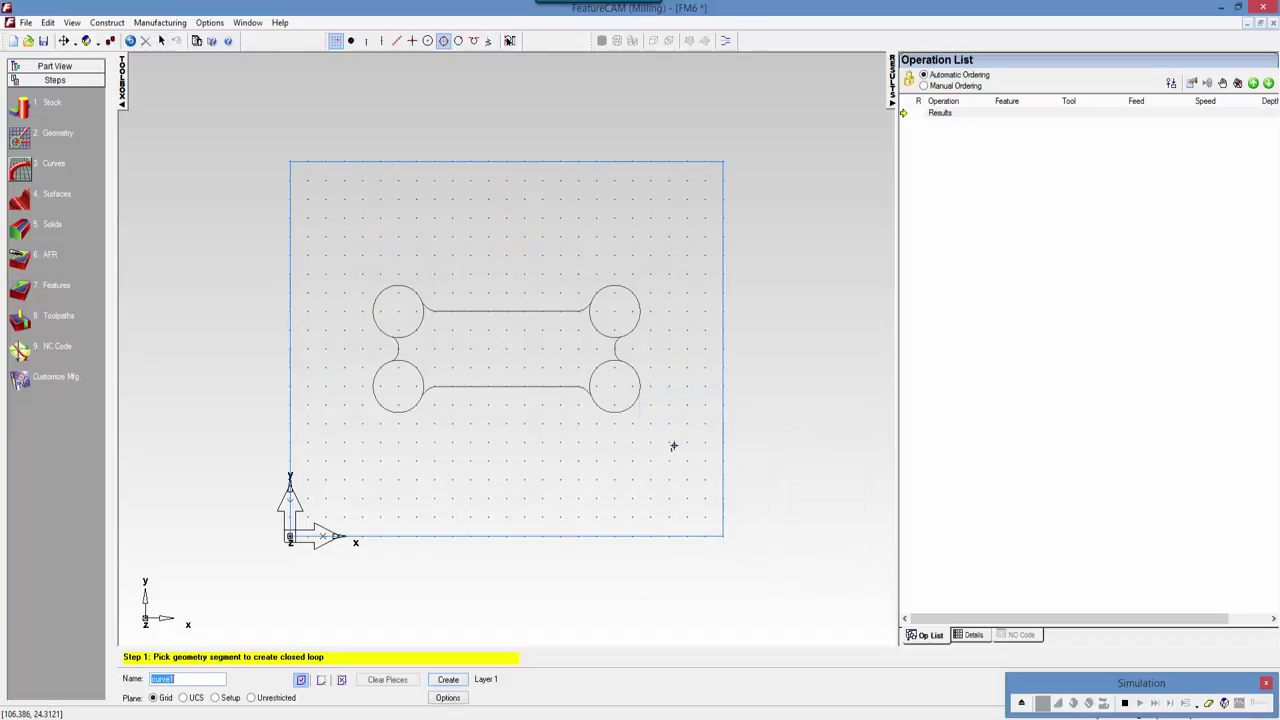
{"action": "left_click", "coordinate": [506, 389]}
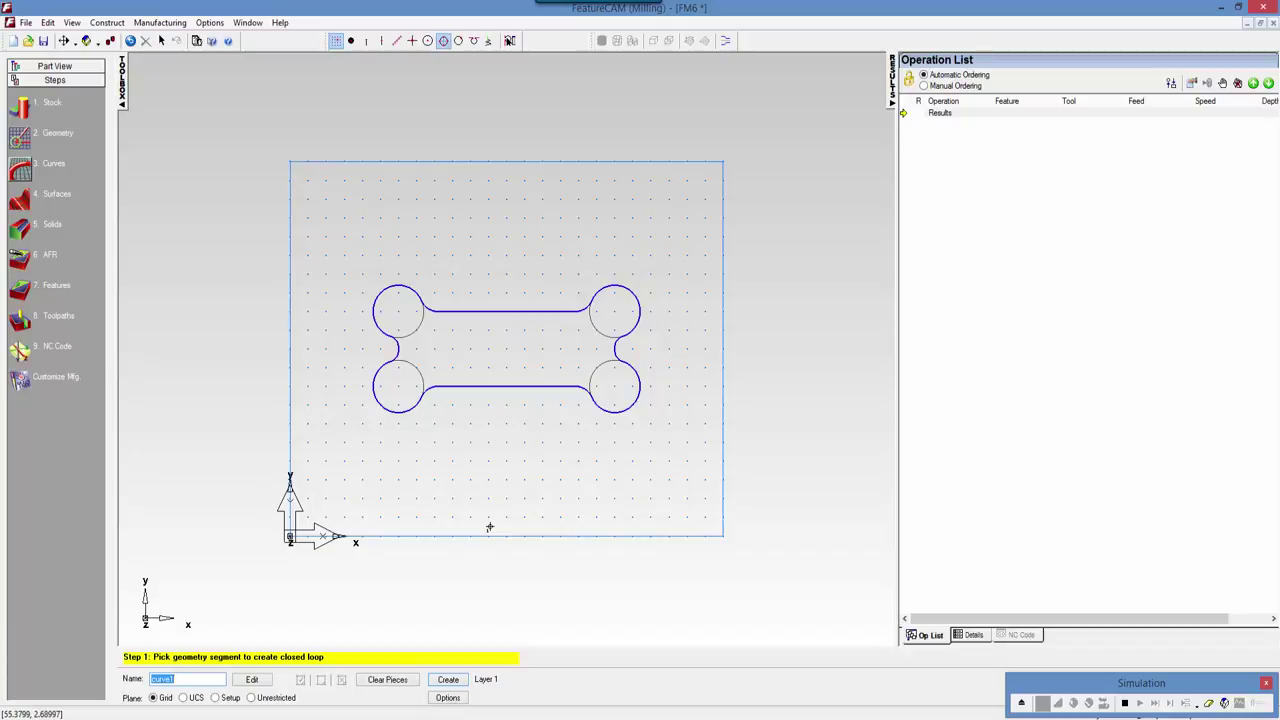
{"action": "type", "text": "Pocket-"}
{"action": "key", "text": "Return"}
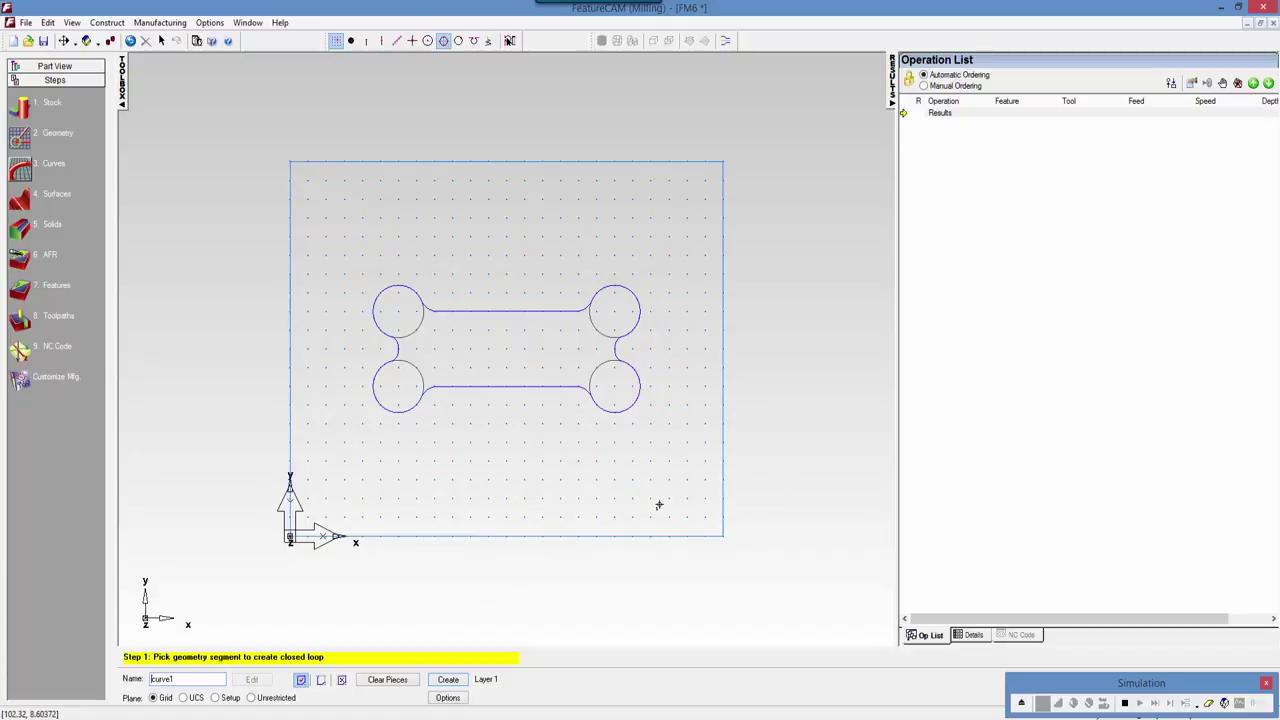
{"action": "key", "text": "Escape"}
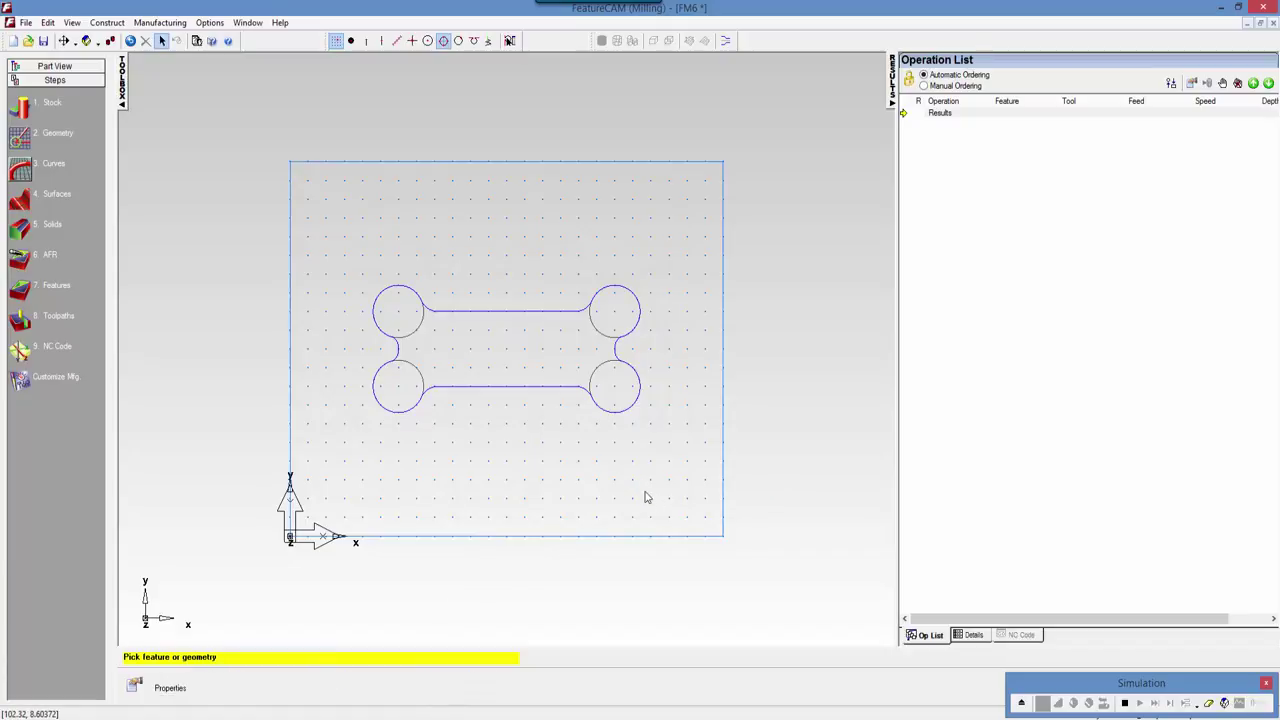
{"action": "left_click", "coordinate": [597, 336]}
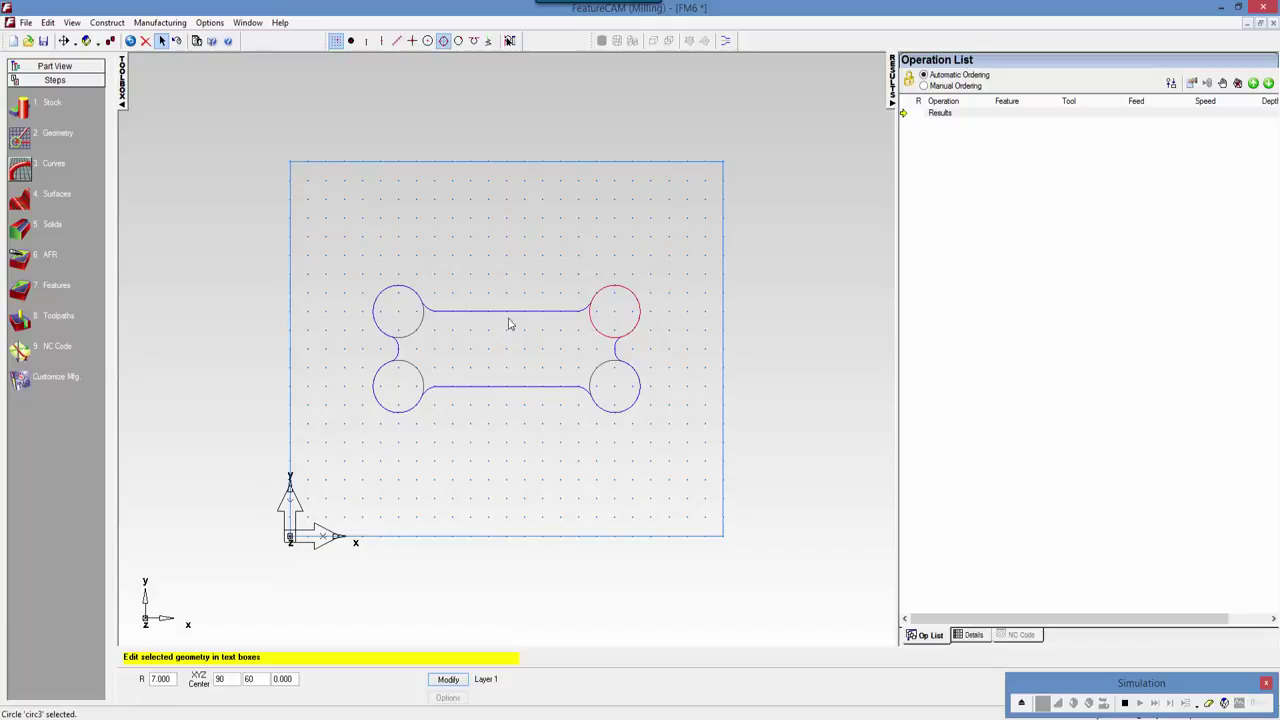
{"action": "left_click", "coordinate": [420, 333]}
{"action": "left_click", "coordinate": [422, 379]}
{"action": "left_click", "coordinate": [603, 395]}
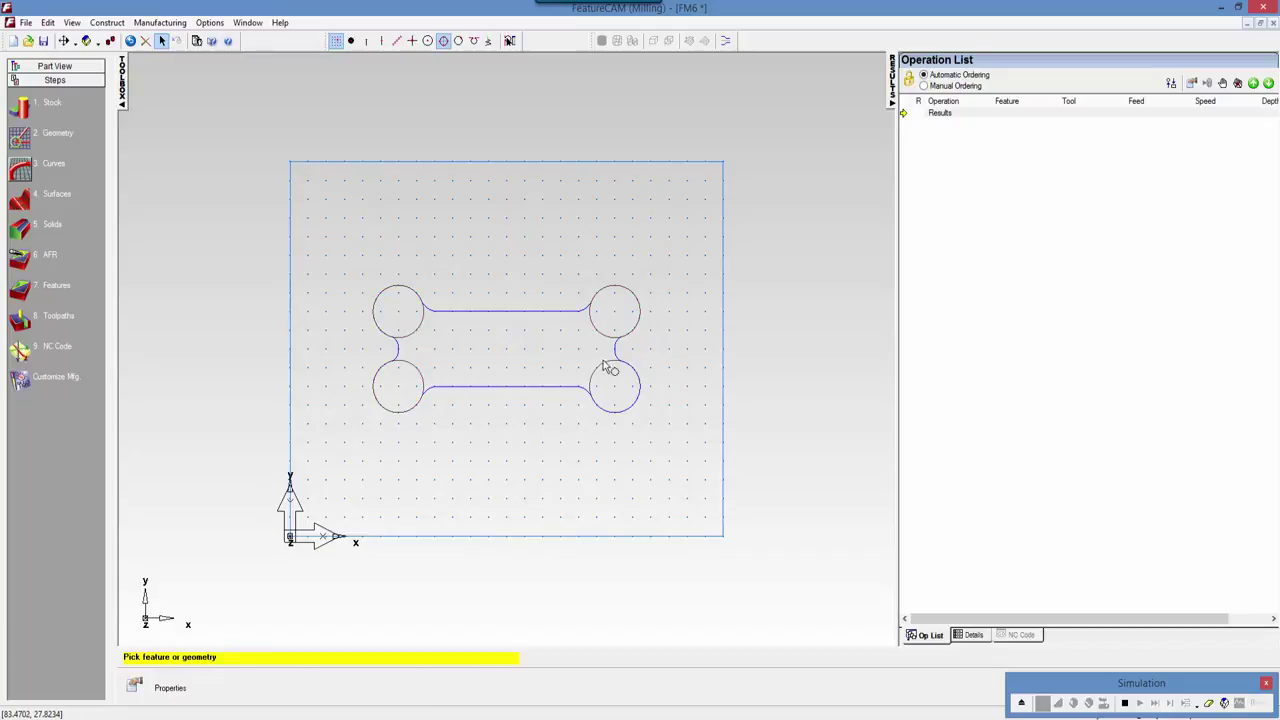
{"action": "left_click", "coordinate": [615, 374]}
{"action": "left_click", "coordinate": [593, 544]}
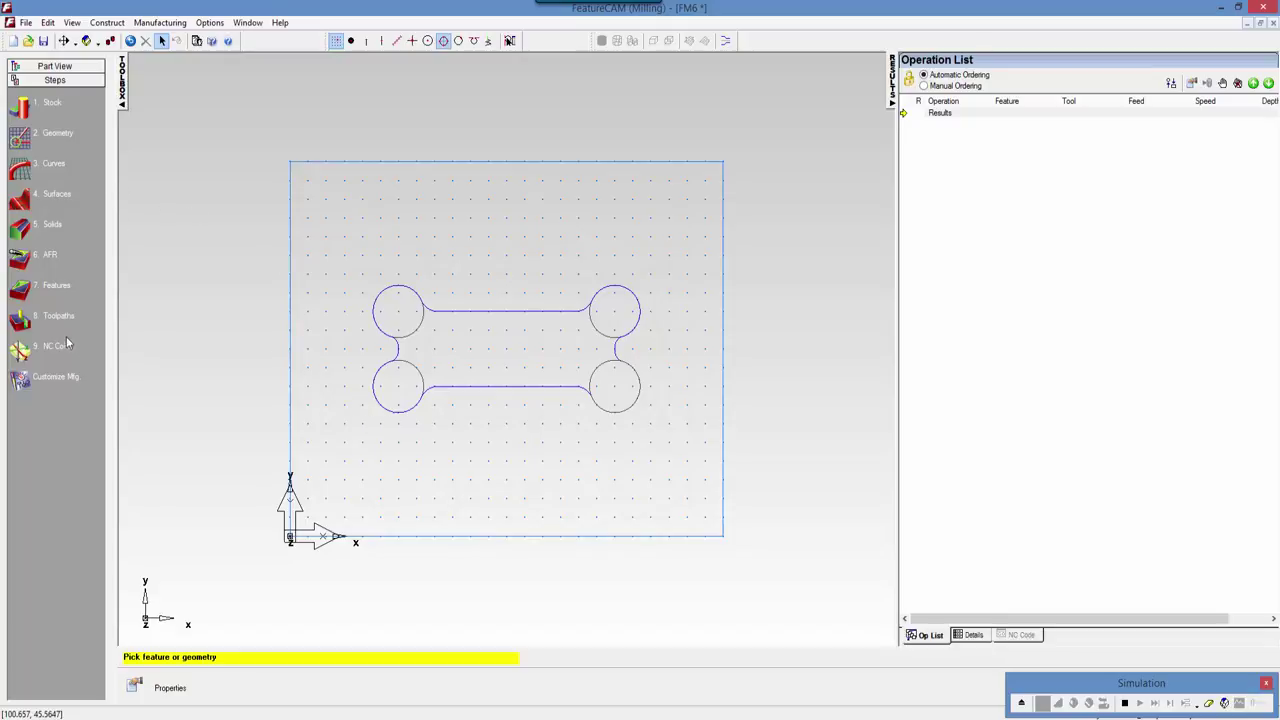
Start a new Pocket feature from a curve and pick the pocket_1 curve as its boundary.
{"action": "left_click", "coordinate": [442, 311]}
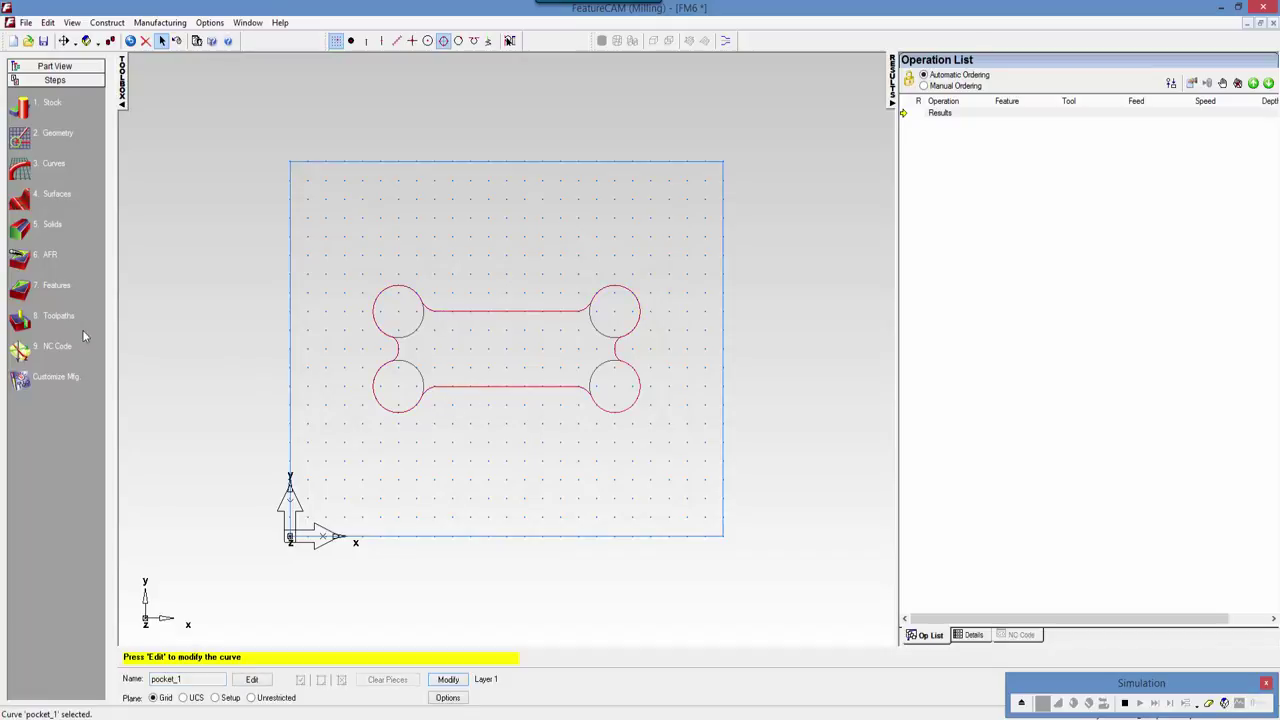
{"action": "left_click", "coordinate": [19, 290]}
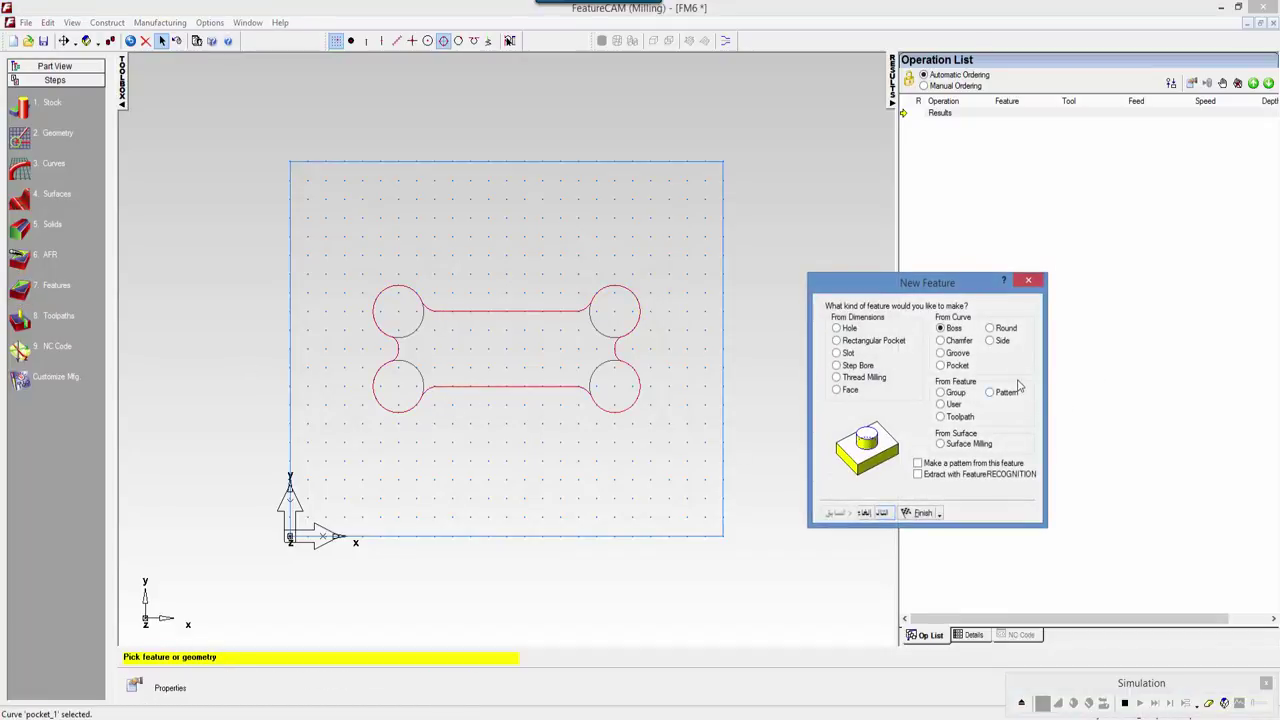
{"action": "left_click", "coordinate": [941, 366]}
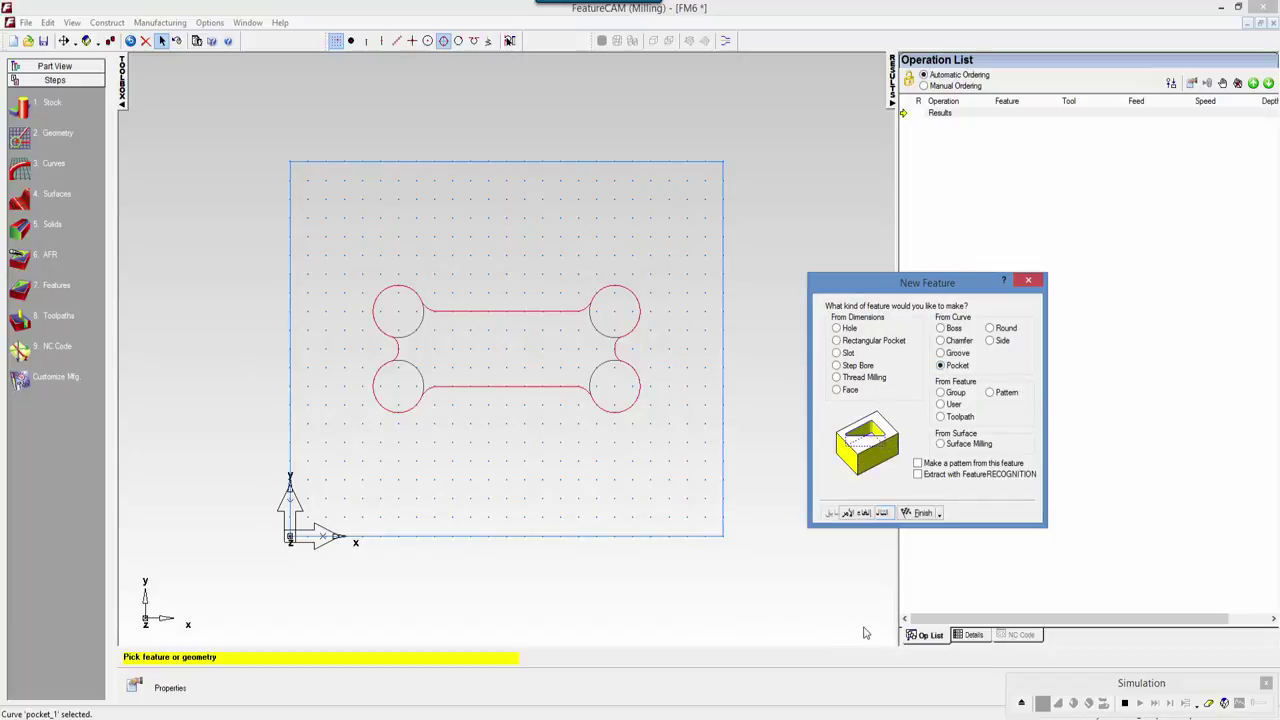
{"action": "left_click", "coordinate": [880, 515]}
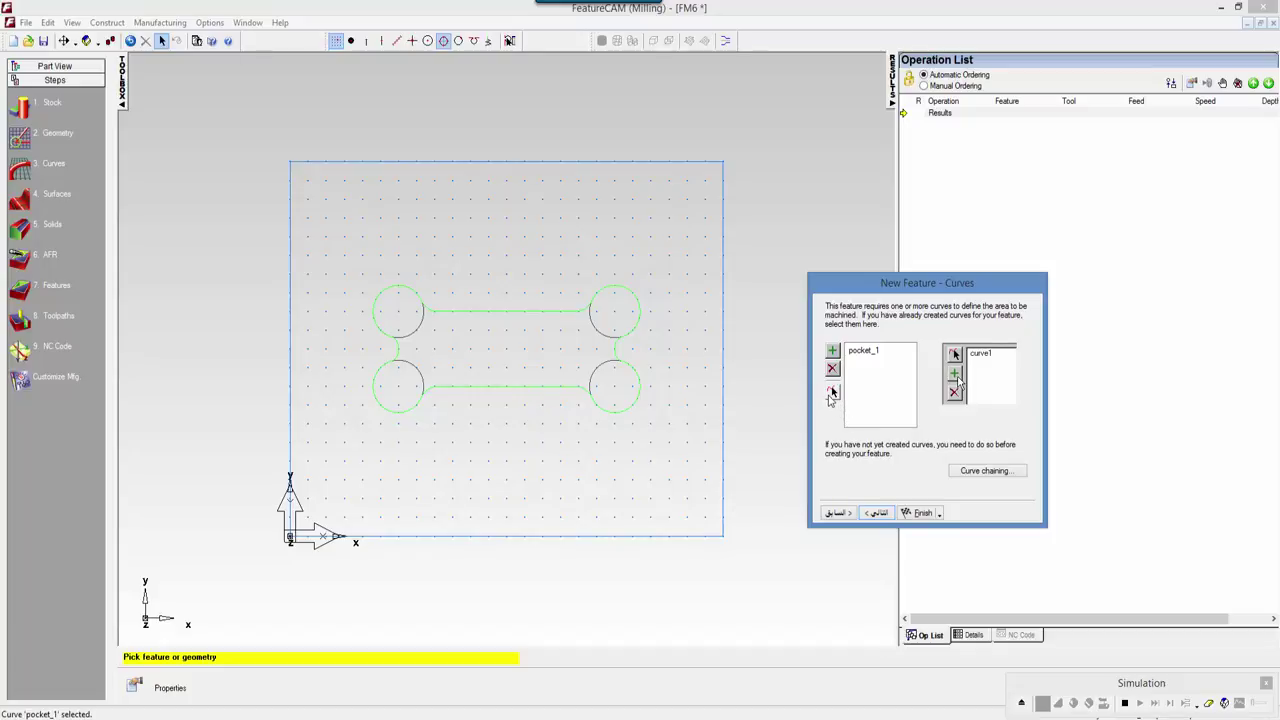
{"action": "left_click", "coordinate": [832, 393]}
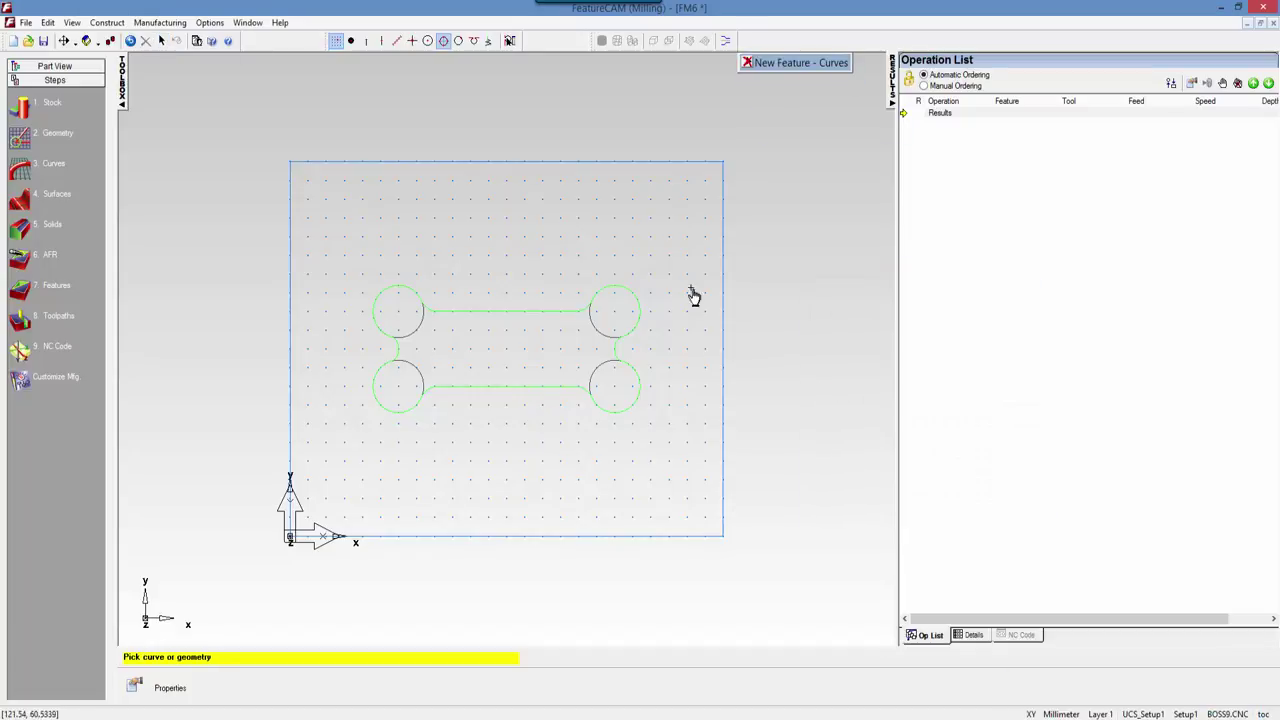
{"action": "left_click", "coordinate": [522, 390]}
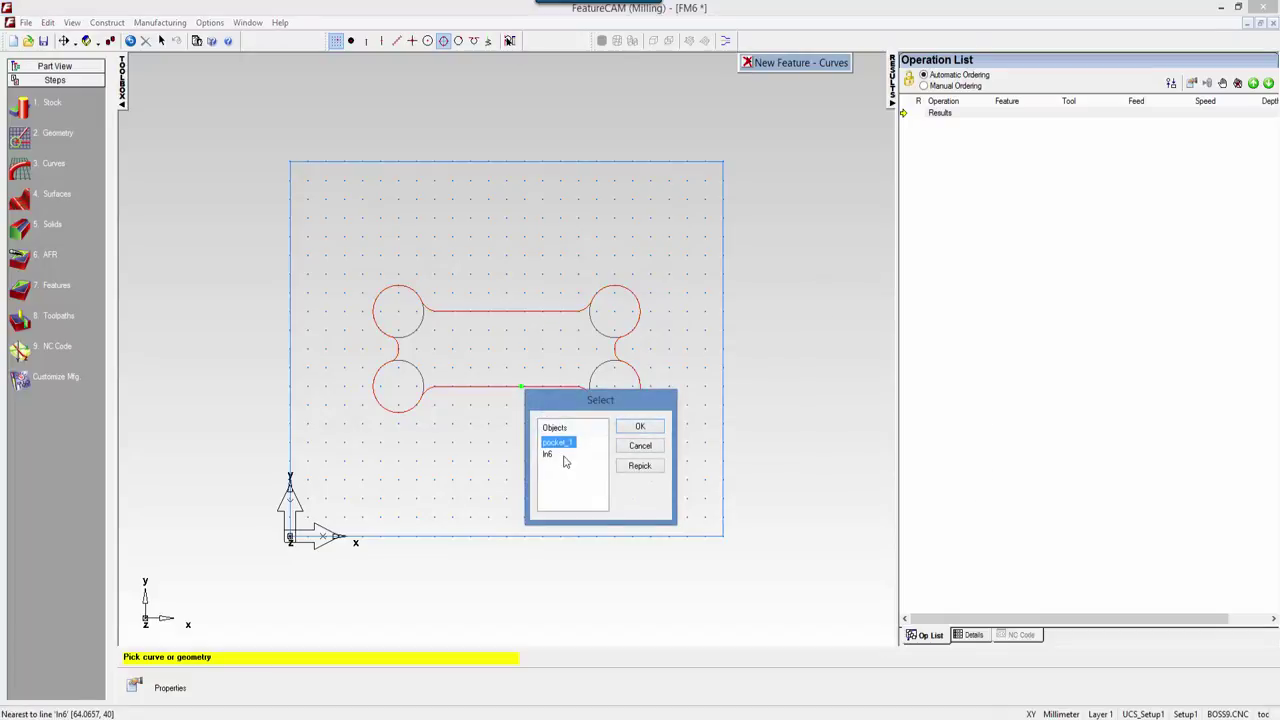
{"action": "left_click", "coordinate": [640, 427]}
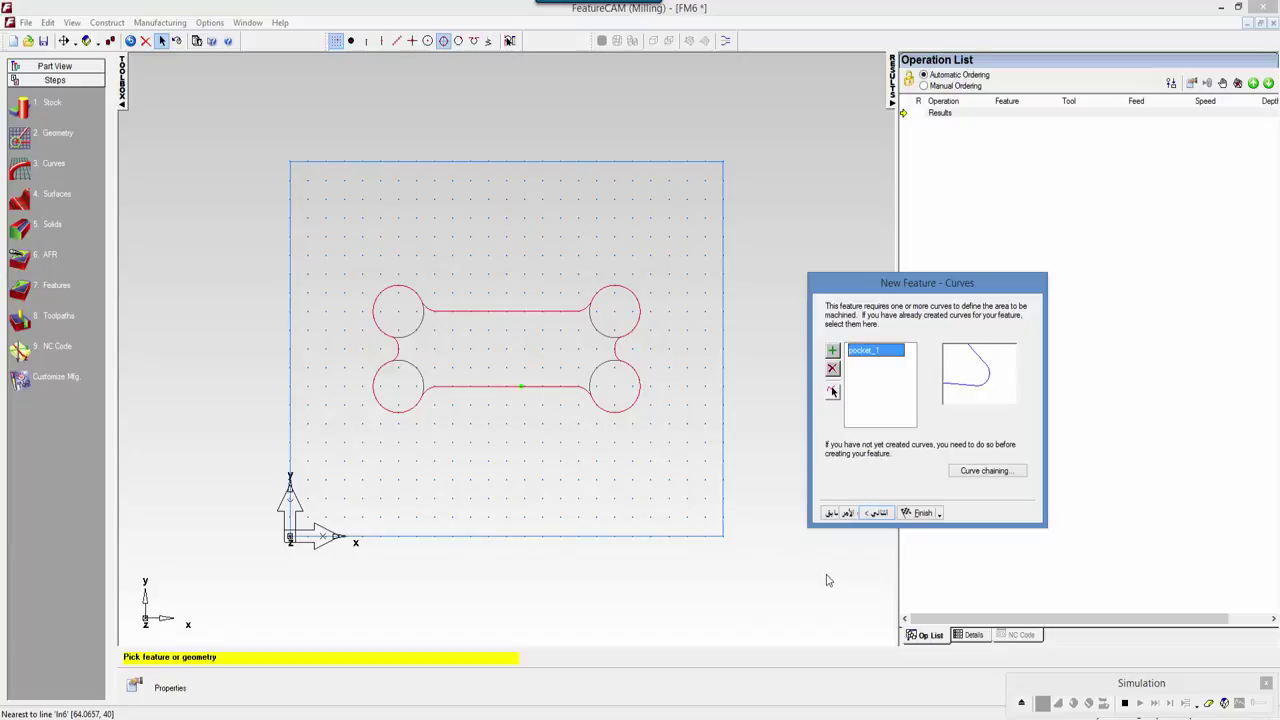
{"action": "left_click", "coordinate": [876, 513]}
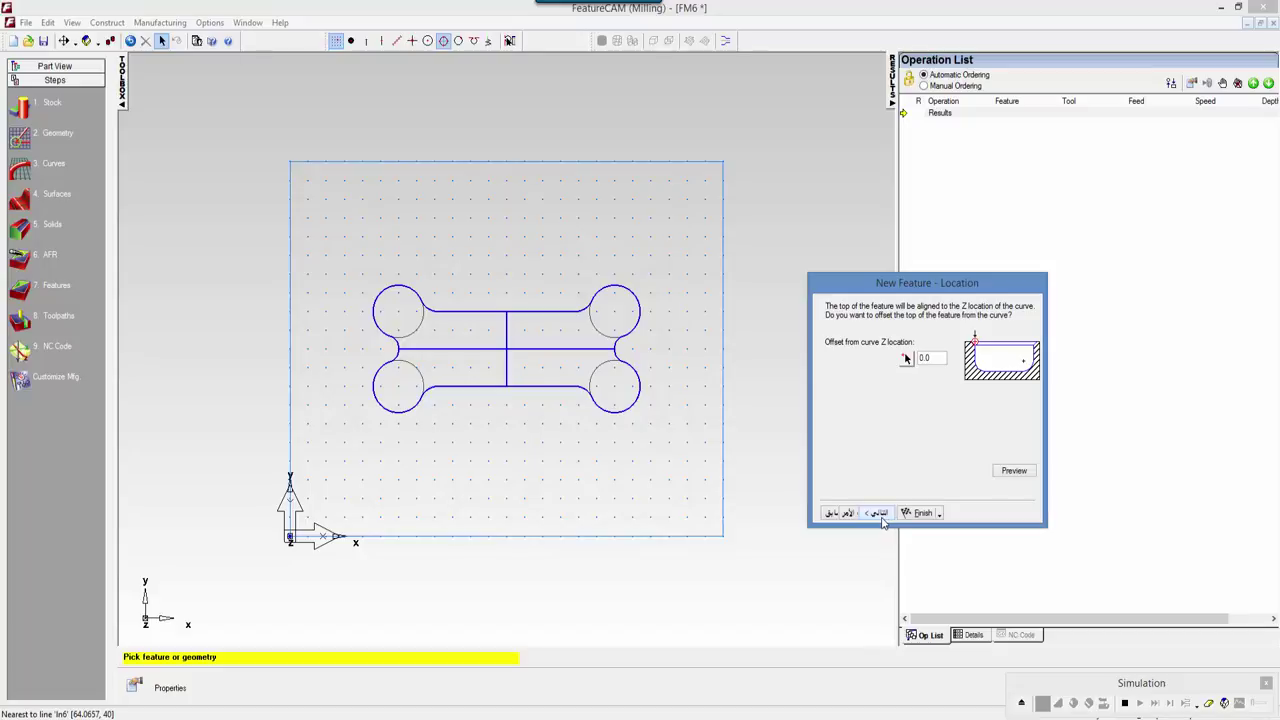
Keep the 0.0 offset, set the pocket depth to 15 mm with a chamfer, and finish the feature with the default strategies.
{"action": "left_click", "coordinate": [880, 514]}
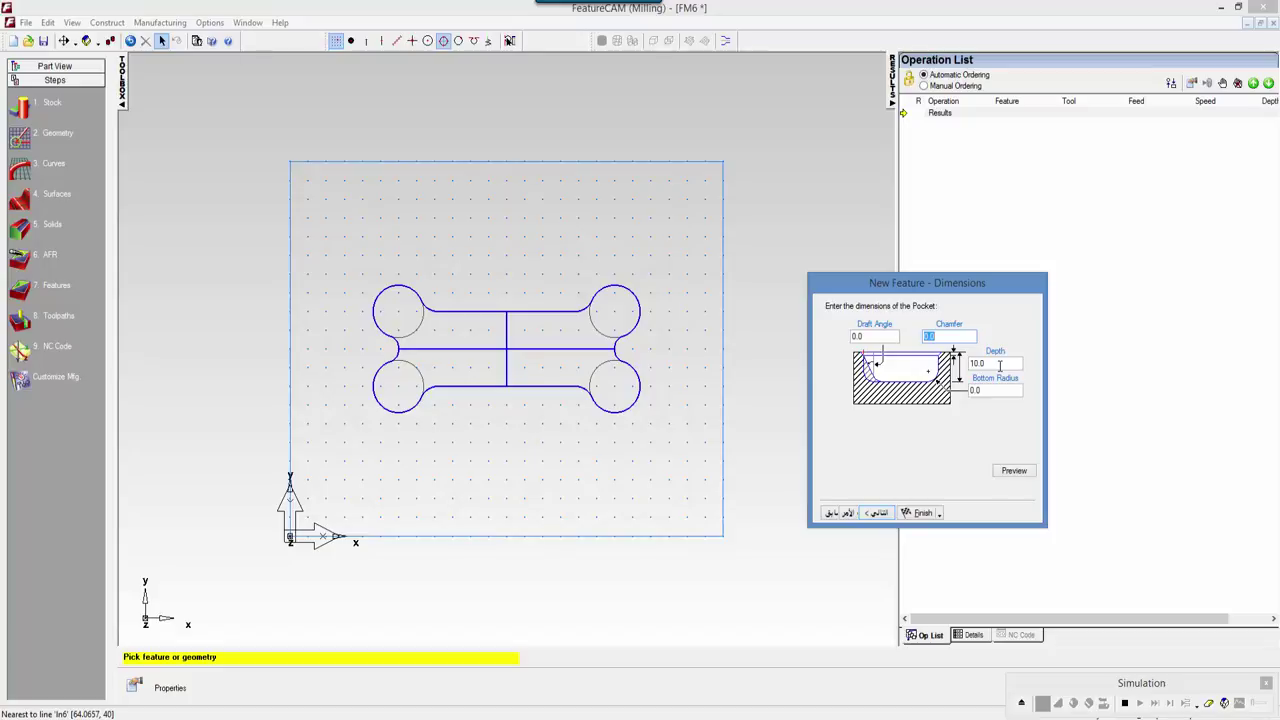
{"action": "left_click", "coordinate": [999, 366]}
{"action": "type", "text": "15"}
{"action": "key", "text": "shift+Tab"}
{"action": "left_click", "coordinate": [875, 513]}
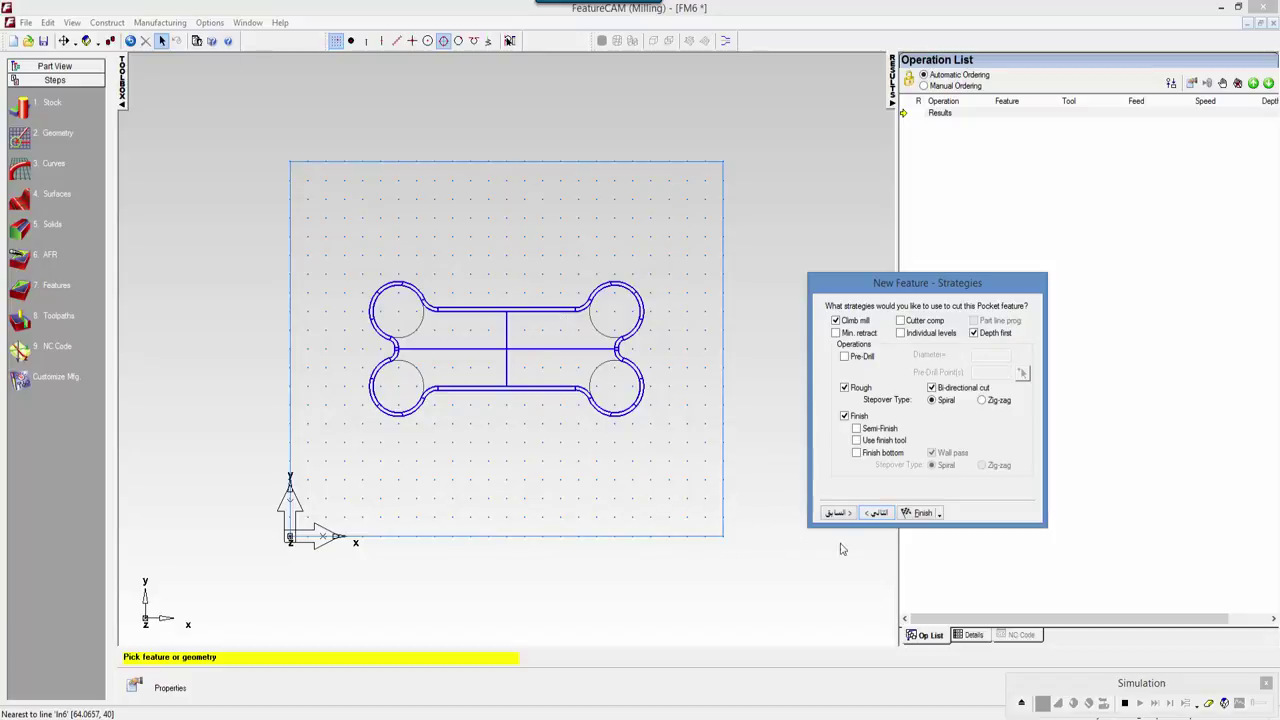
{"action": "left_click", "coordinate": [918, 513]}
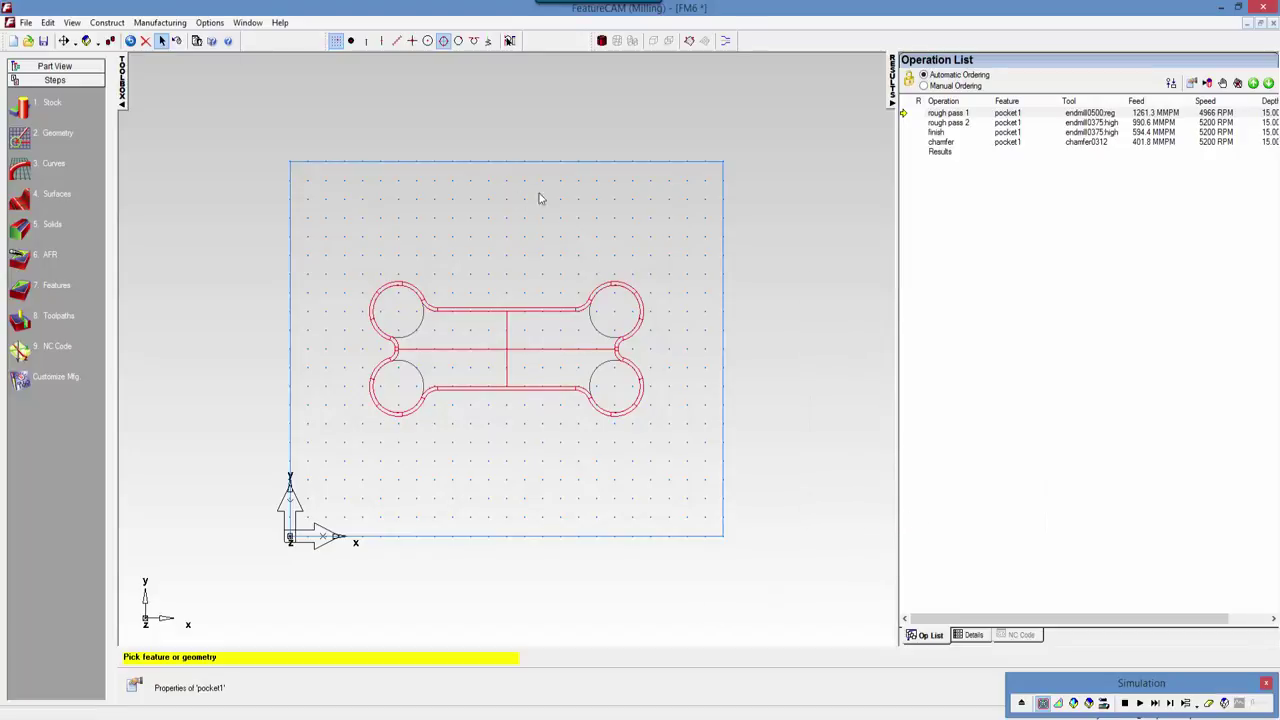
Delete the profile's upper-right construction circle and select the three remaining construction circles.
{"action": "left_click", "coordinate": [609, 343]}
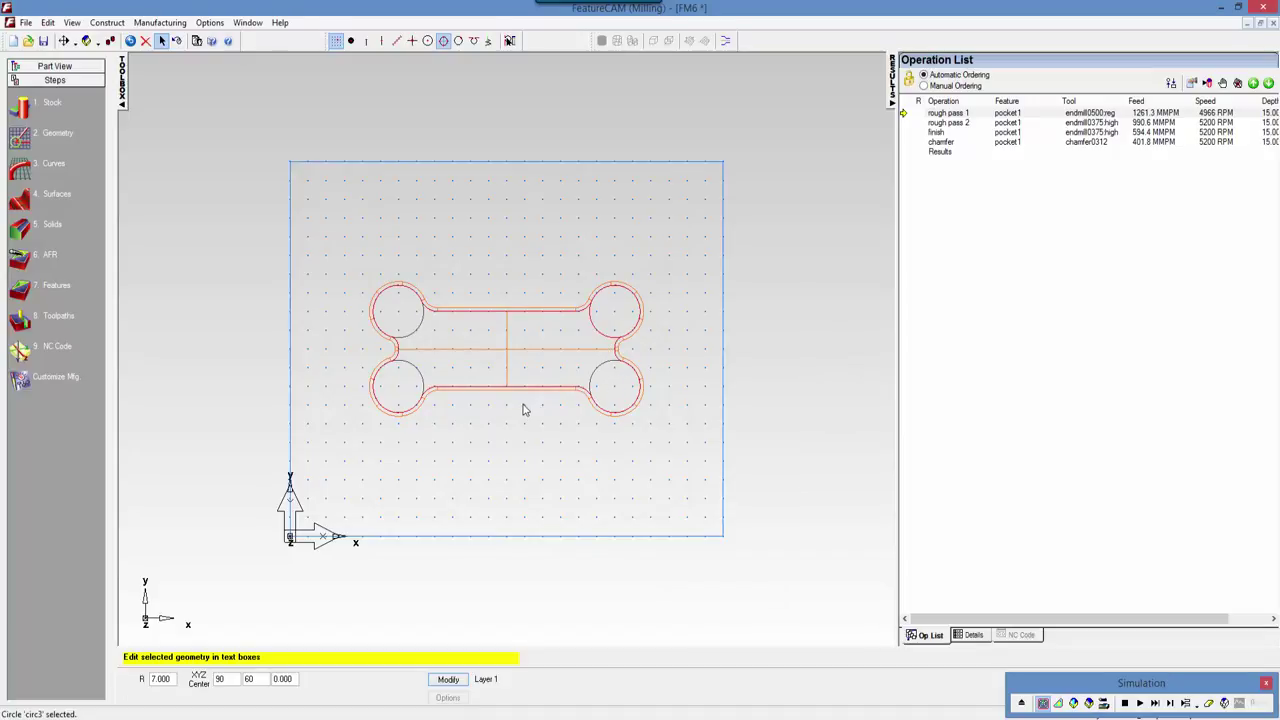
{"action": "key", "text": "Delete"}
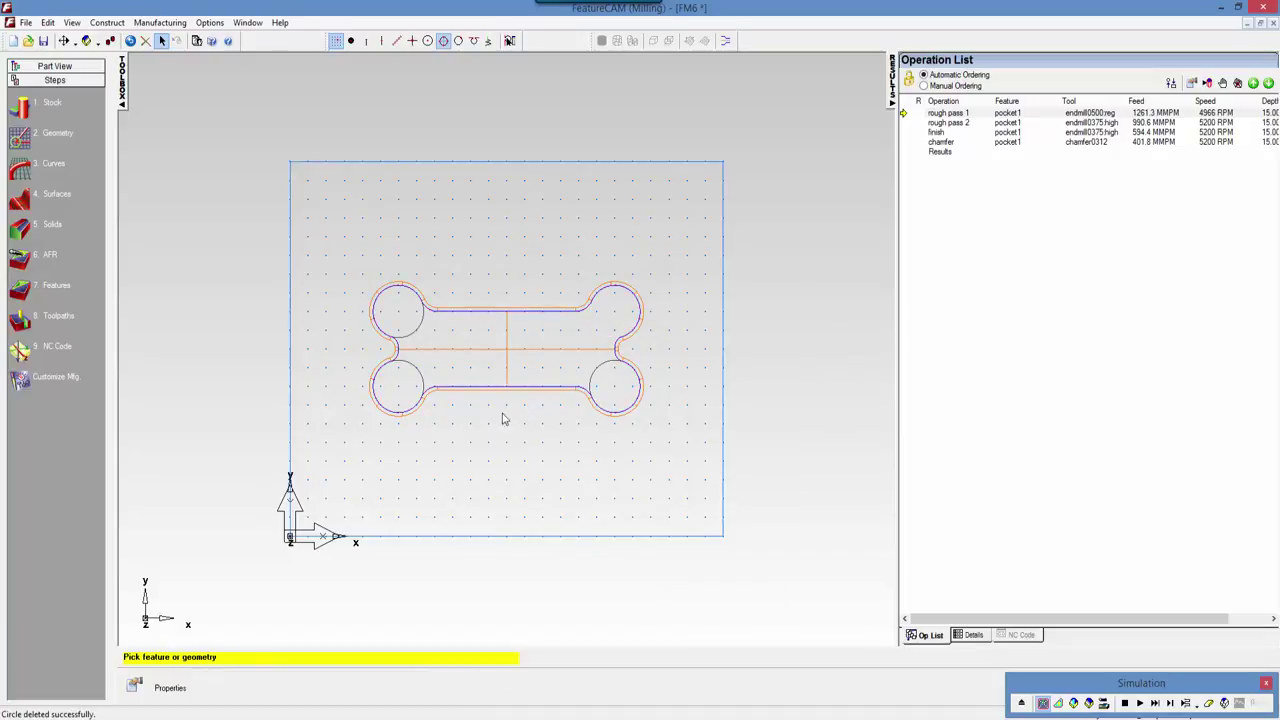
{"action": "left_click", "coordinate": [415, 332]}
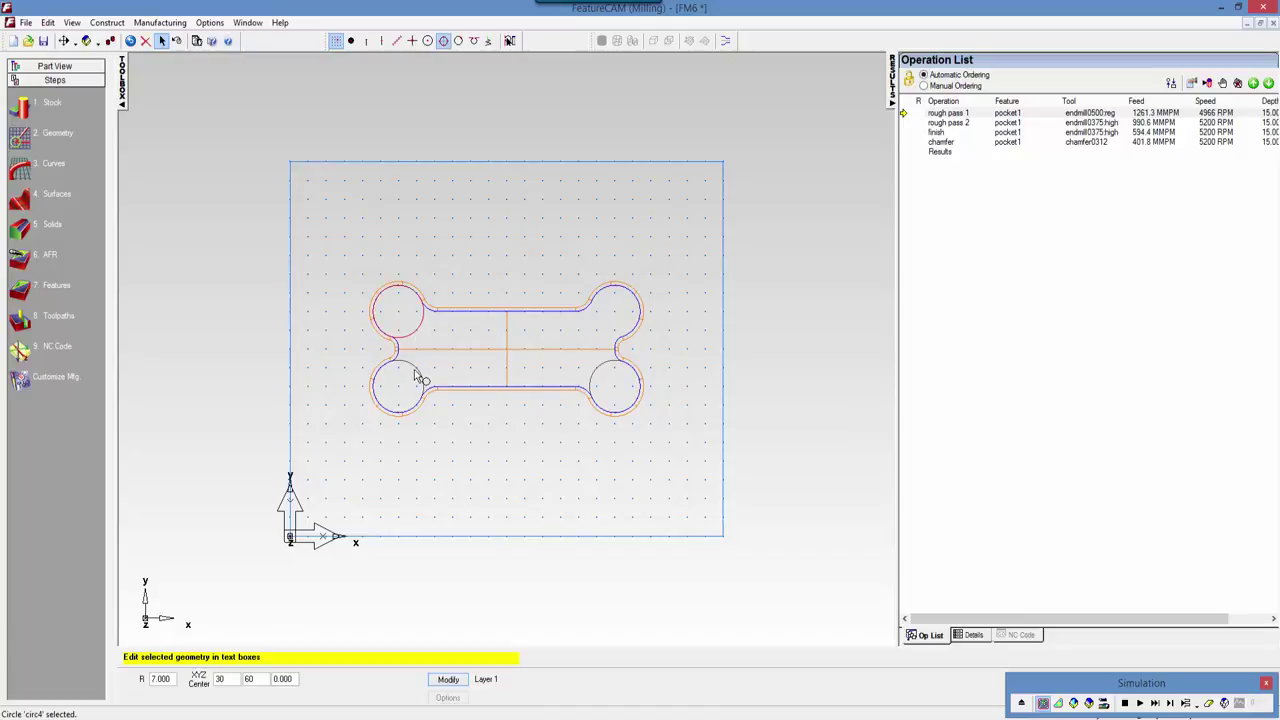
{"action": "left_click", "coordinate": [590, 386]}
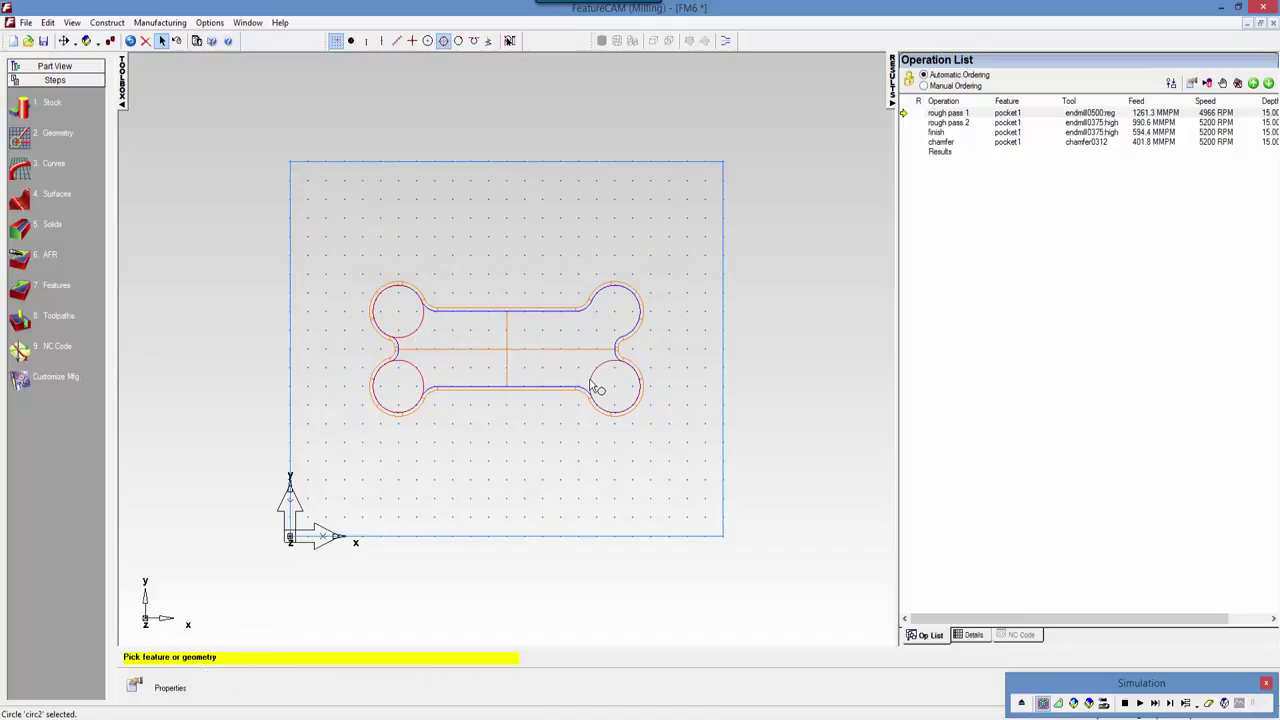